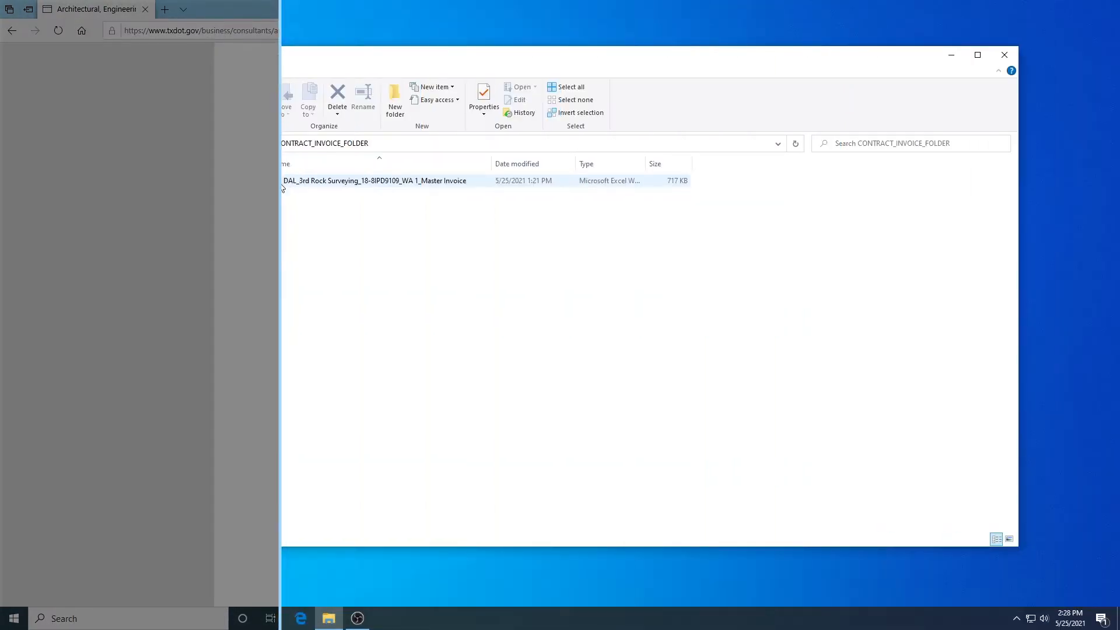
# Step: Open the Master Invoice workbook and save a copy in the same folder, replacing "Master Invoice" in the file name with 03-31-2021
pyautogui.doubleClick(280, 182)
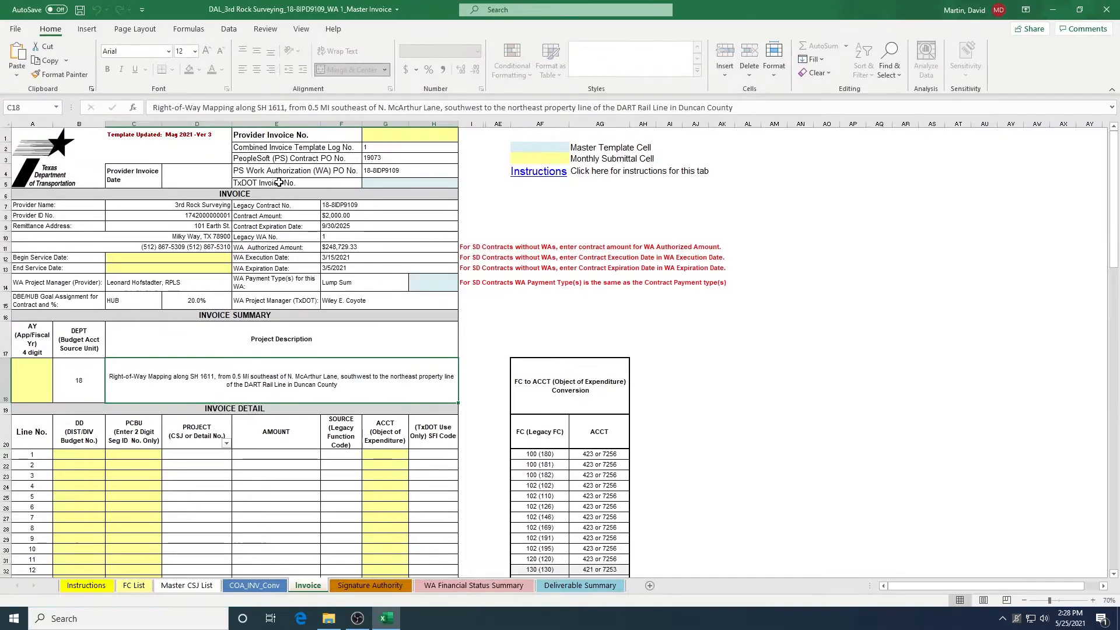
pyautogui.click(10, 33)
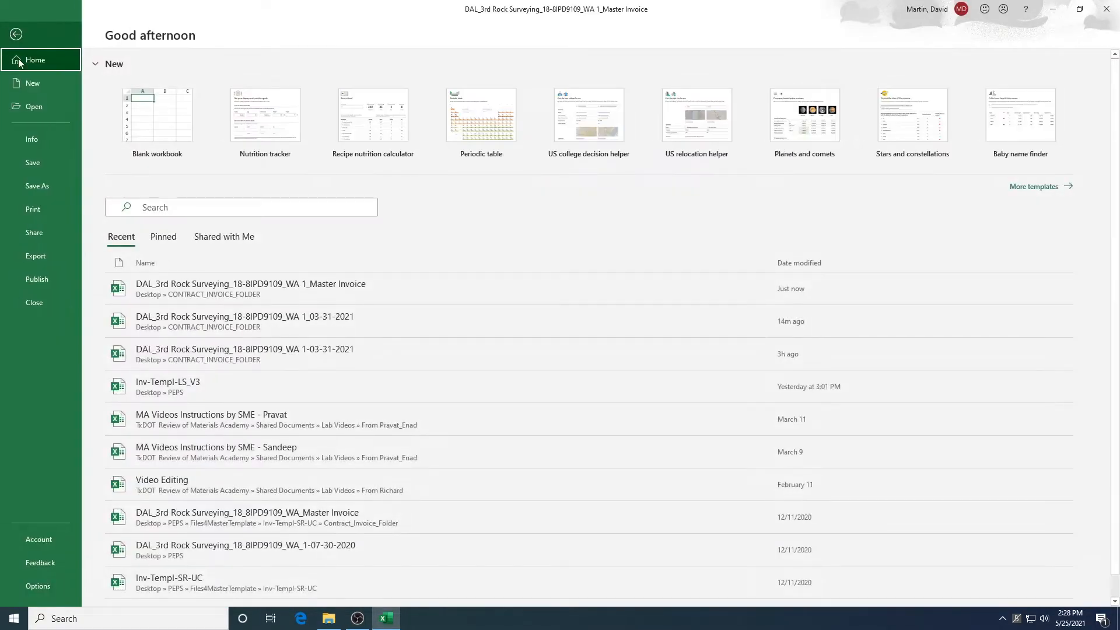
pyautogui.click(29, 183)
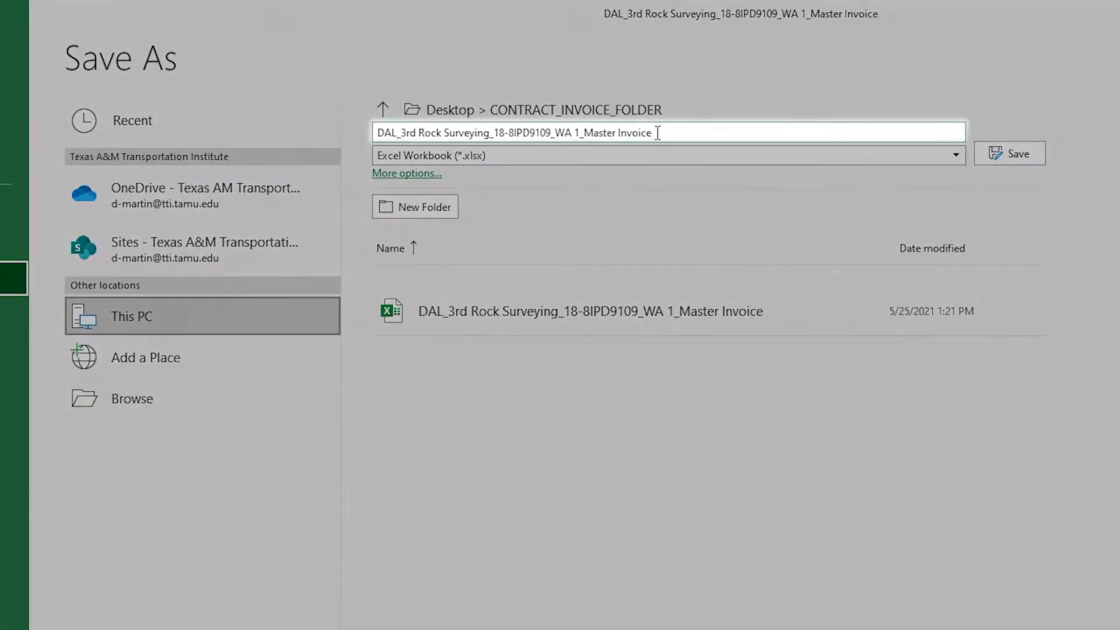
pyautogui.click(586, 114)
pyautogui.click(586, 114)
pyautogui.moveTo(586, 113); pyautogui.dragTo(547, 114)
pyautogui.moveTo(609, 133); pyautogui.dragTo(585, 132)
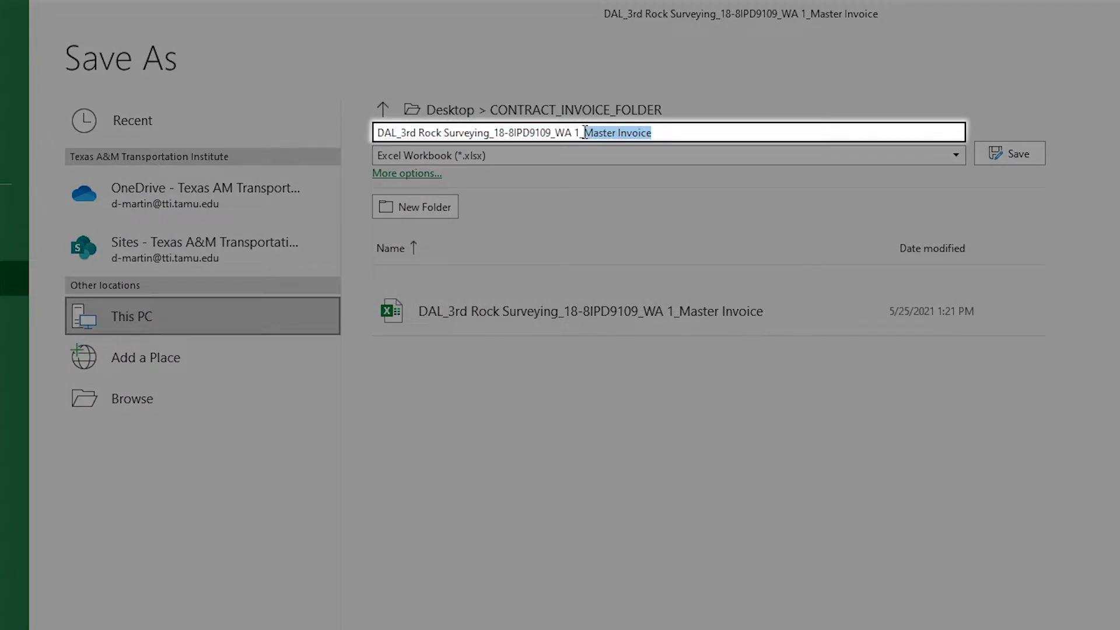
pyautogui.write('03-31')
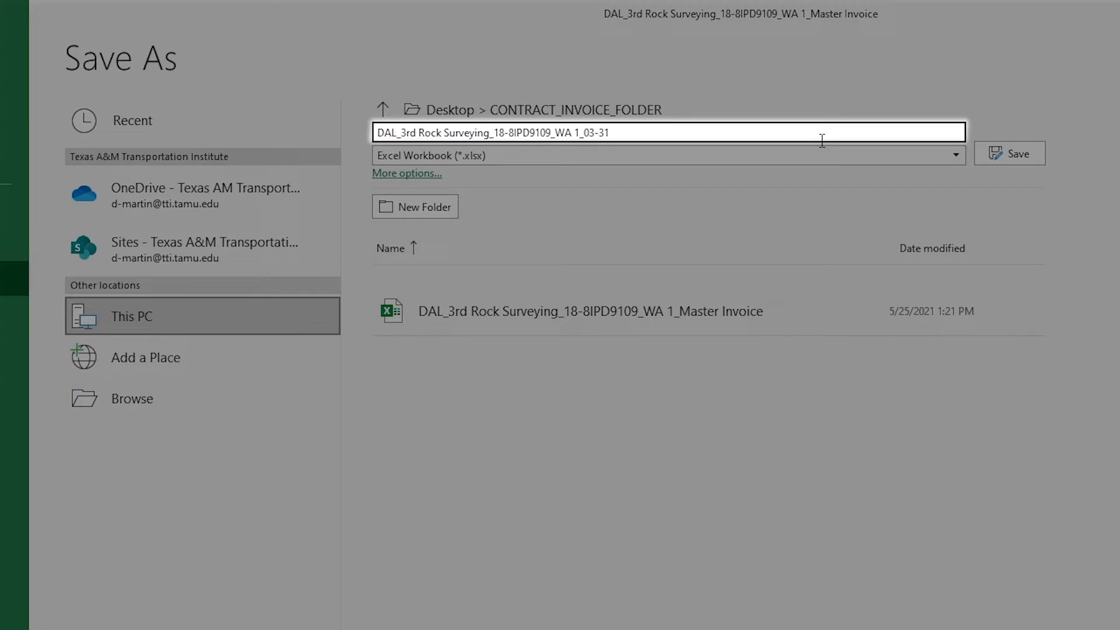
pyautogui.write('-2021')
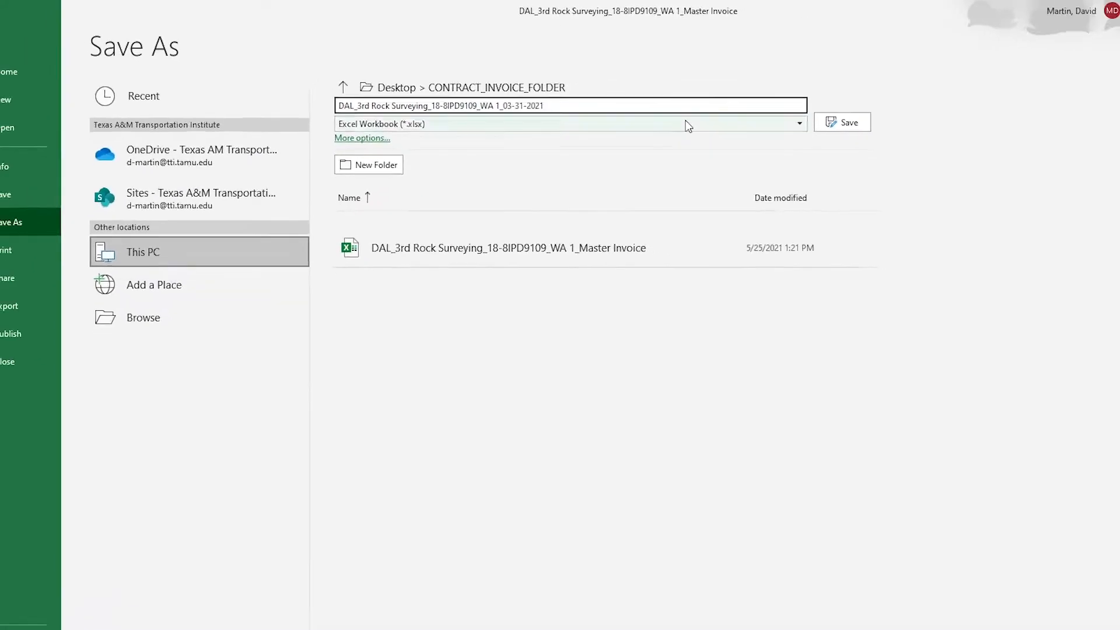
pyautogui.click(738, 104)
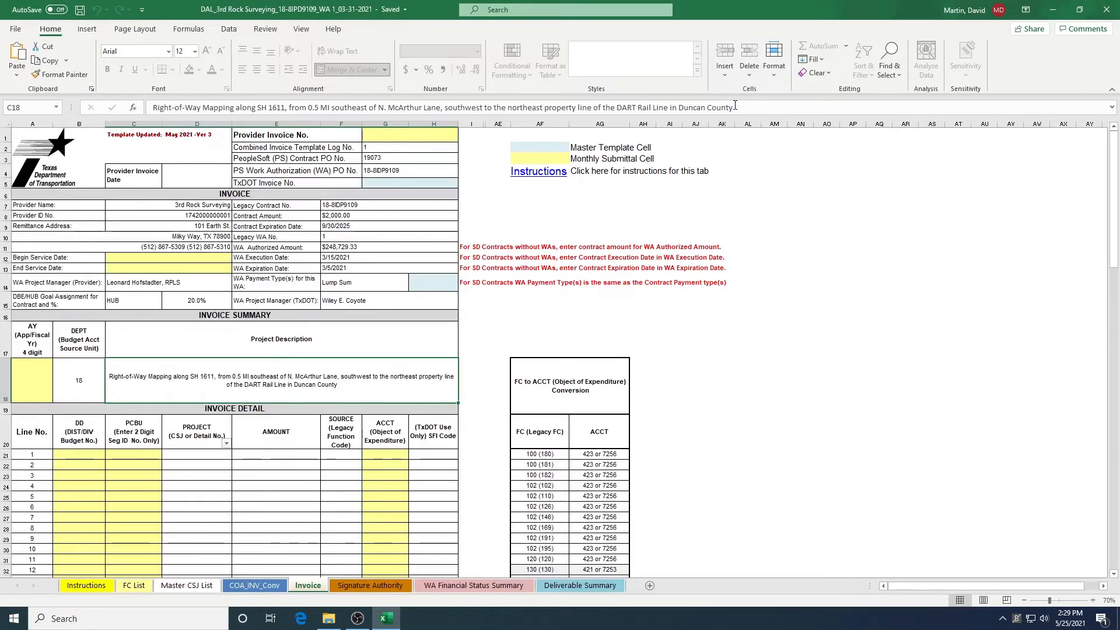
# Step: Review the field guidance on the Instructions sheet, the function codes on FC List, and the COA_INV_Conv sheet
pyautogui.click(87, 585)
pyautogui.scroll(-7, 158, 540)
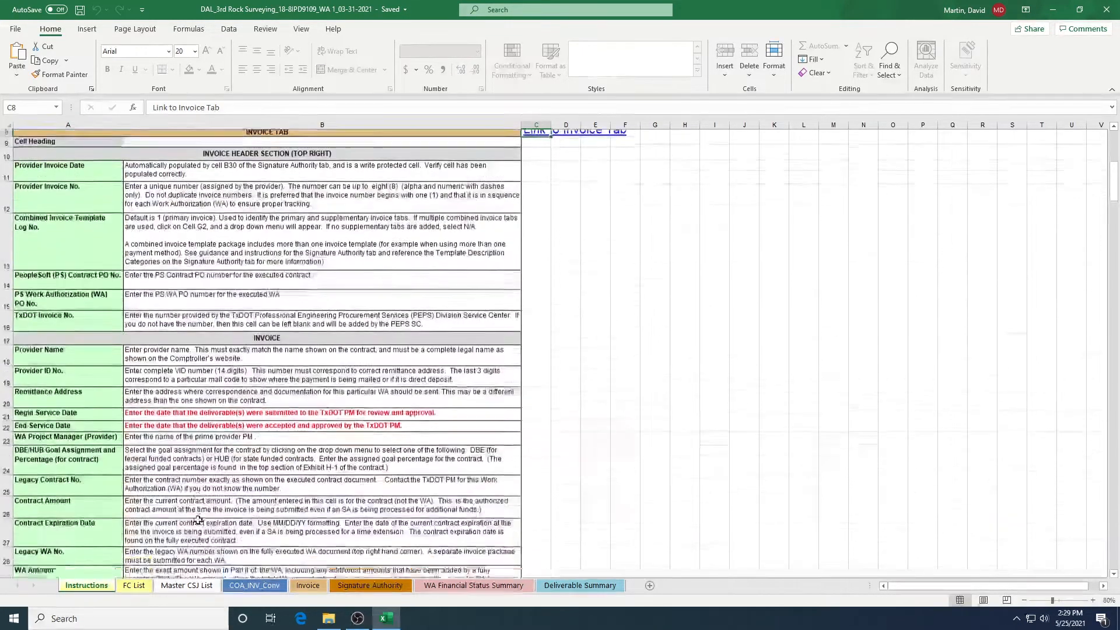
pyautogui.scroll(-10, 198, 520)
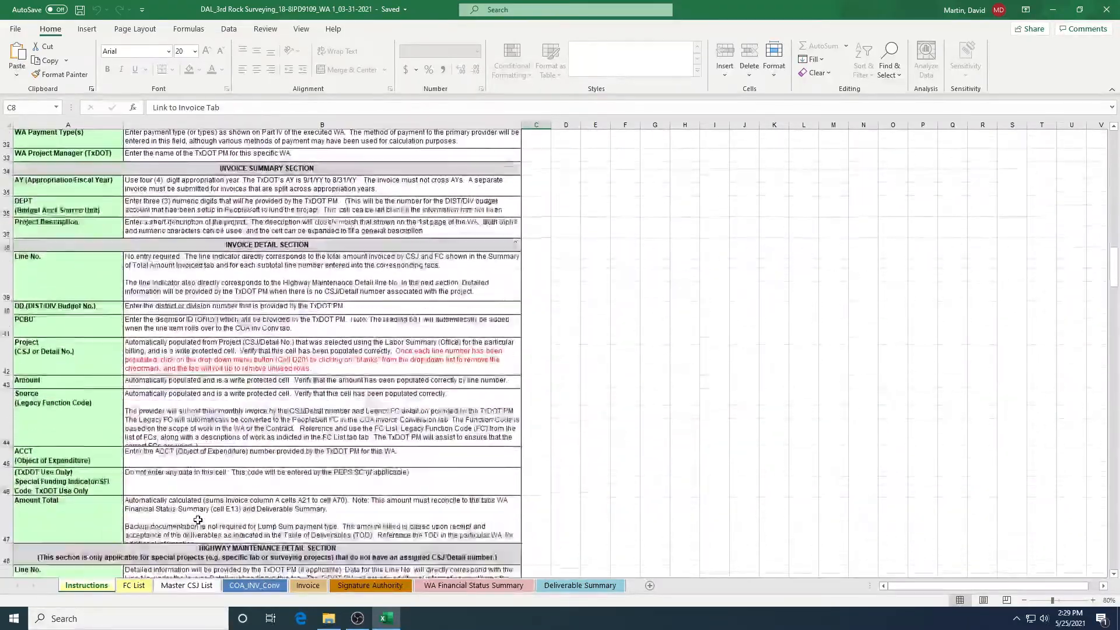
pyautogui.scroll(-10, 198, 520)
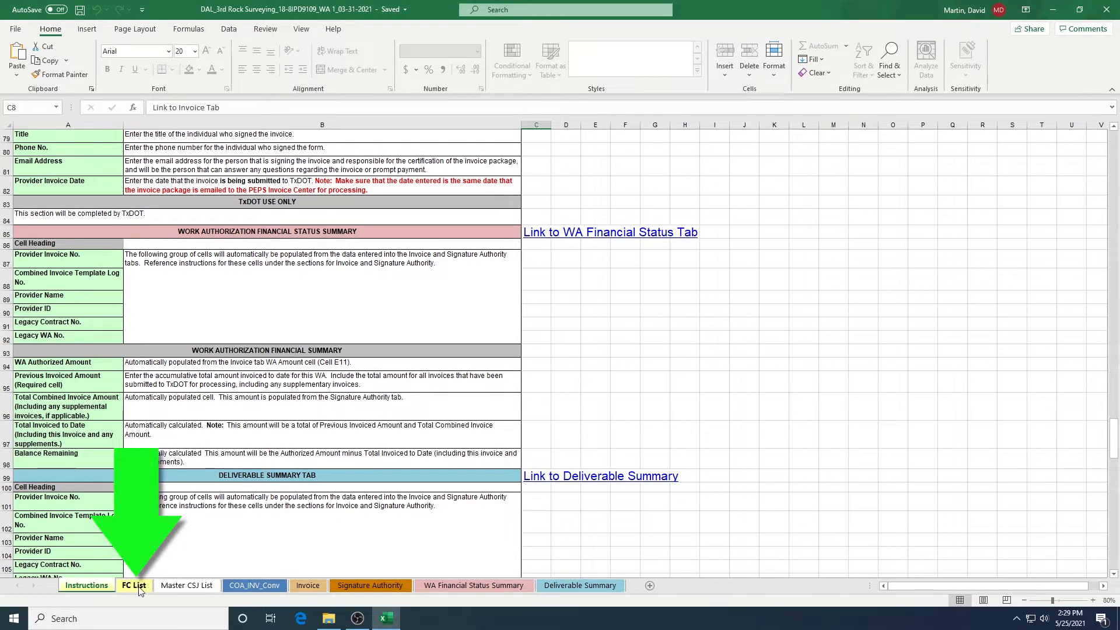
pyautogui.scroll(-1, 138, 589)
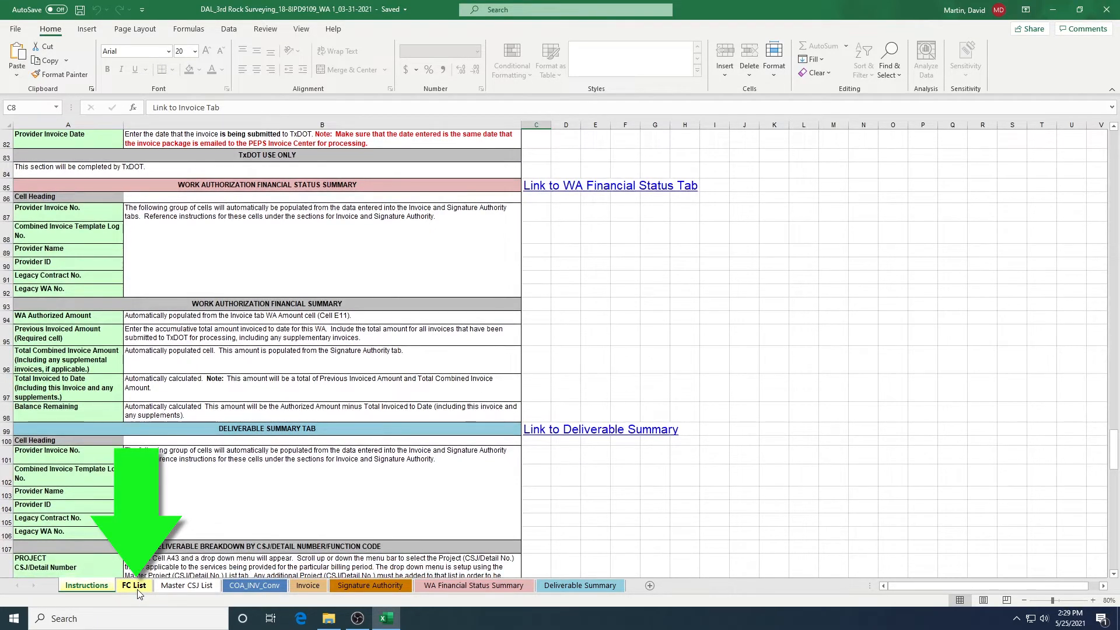
pyautogui.click(134, 586)
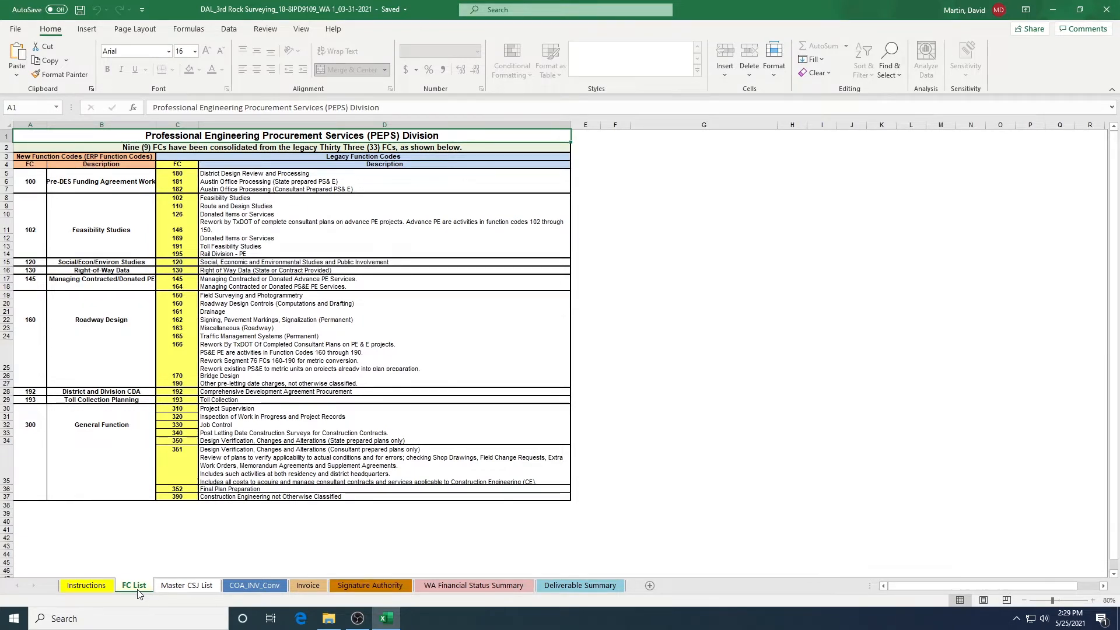
pyautogui.click(244, 588)
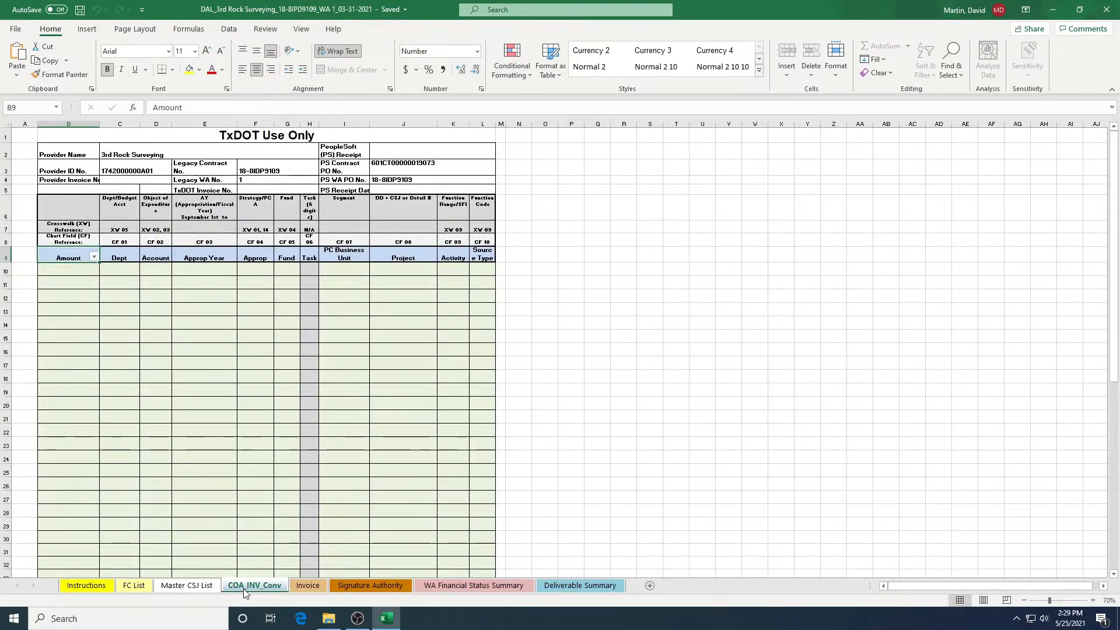
# Step: Enter 001 as the Provider Invoice No. on the Invoice sheet
pyautogui.click(304, 590)
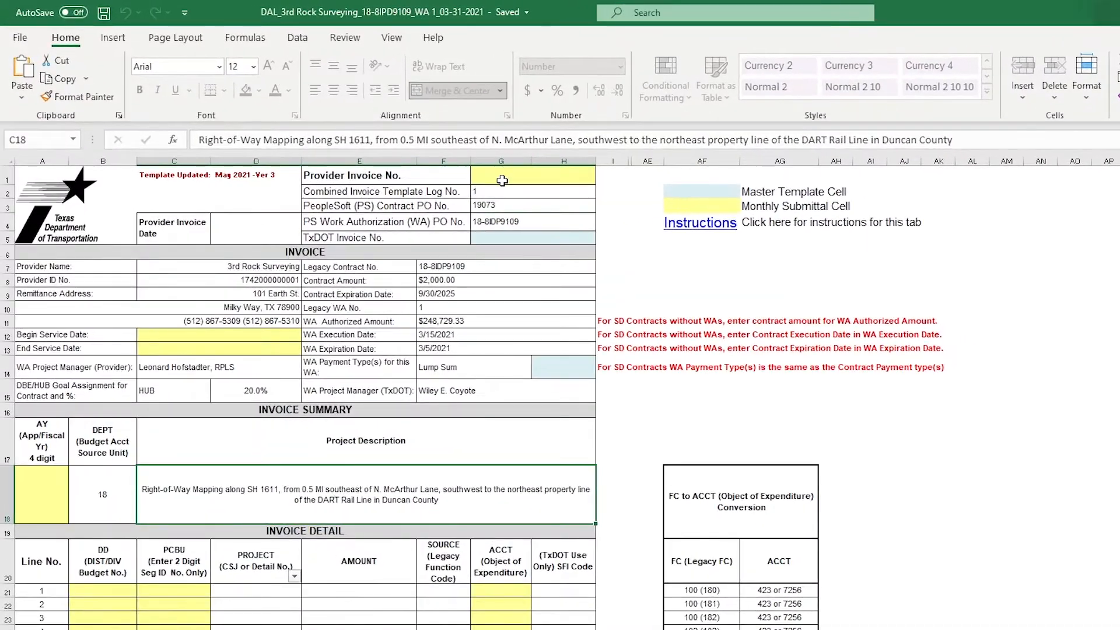
pyautogui.click(501, 181)
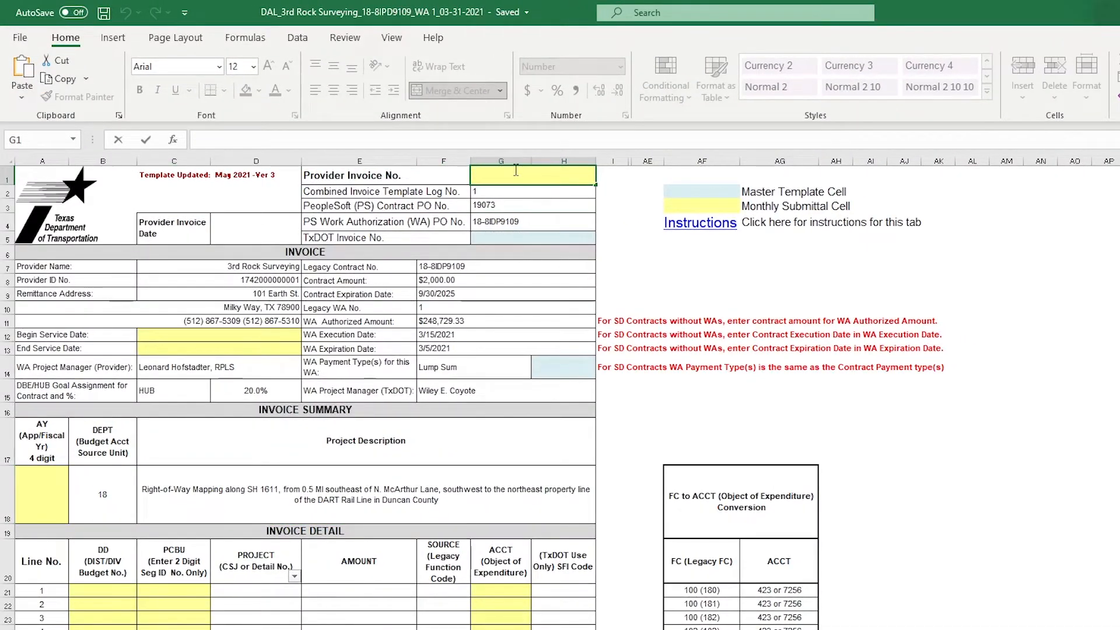
pyautogui.write('00')
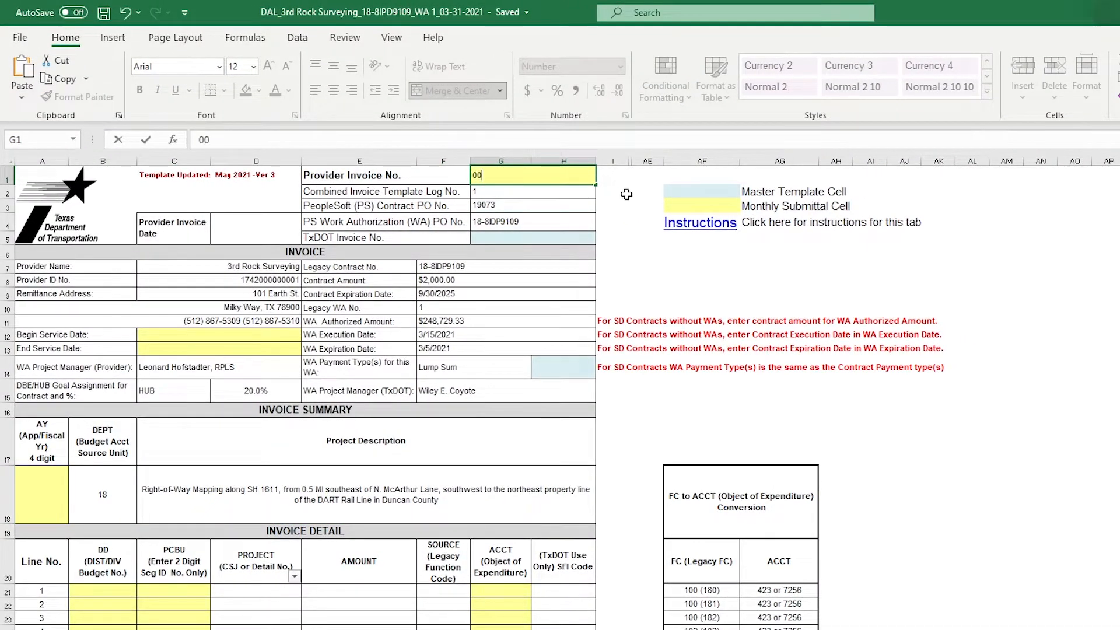
pyautogui.write('1')
pyautogui.press('Return')
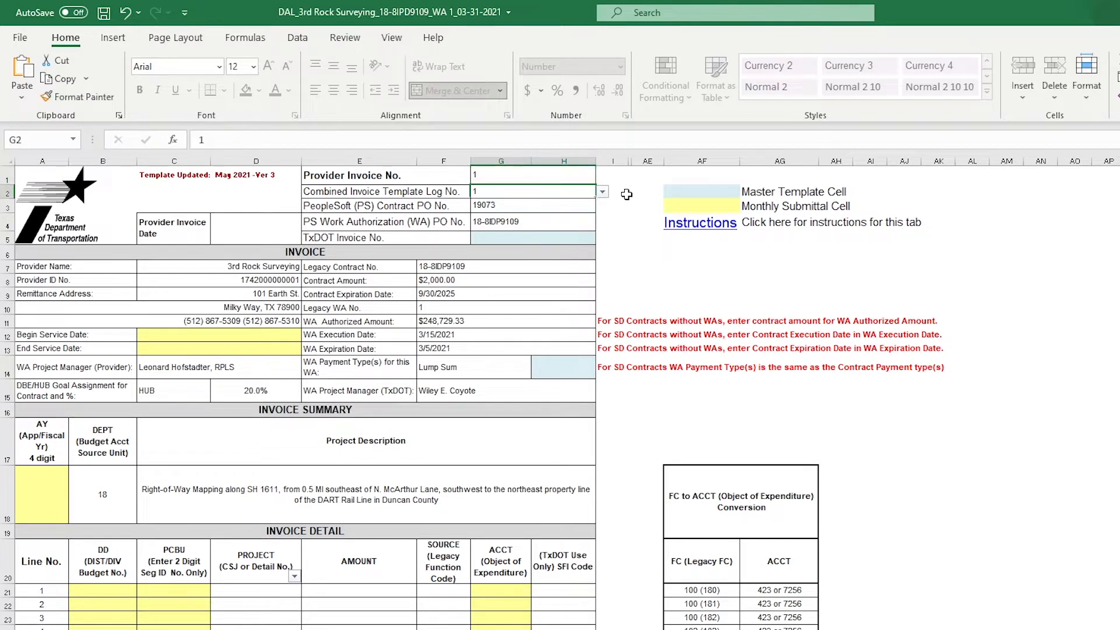
# Step: Set the Begin Service Date to 3/01/21 and the End Service Date to 3/31/21
pyautogui.doubleClick(160, 335)
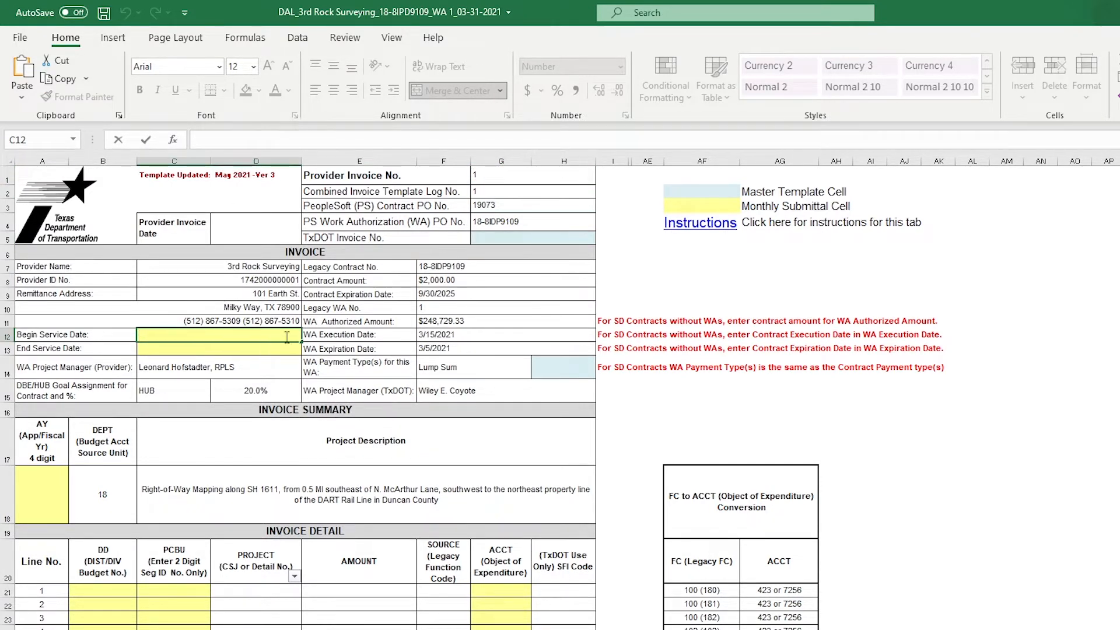
pyautogui.write('3/01/21')
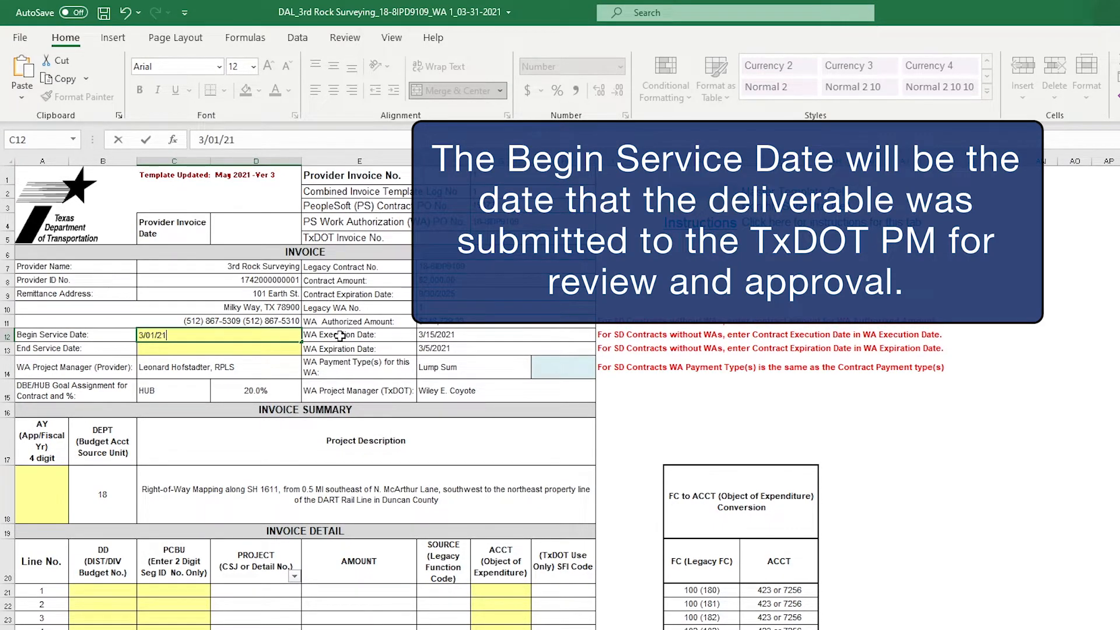
pyautogui.press('Return')
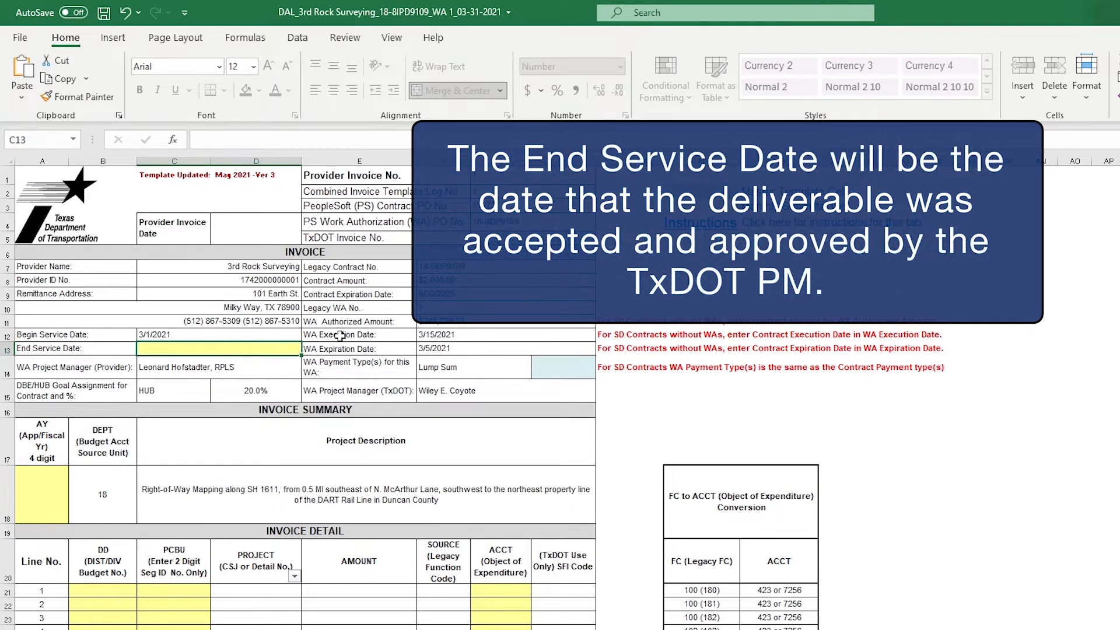
pyautogui.write('3/31/21')
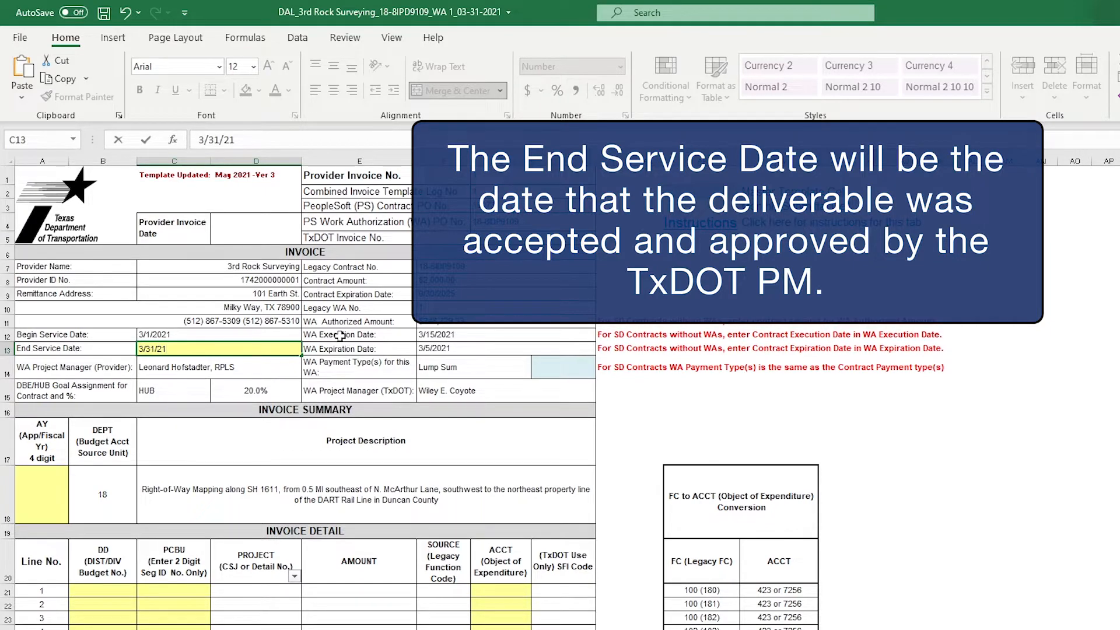
pyautogui.press('Return')
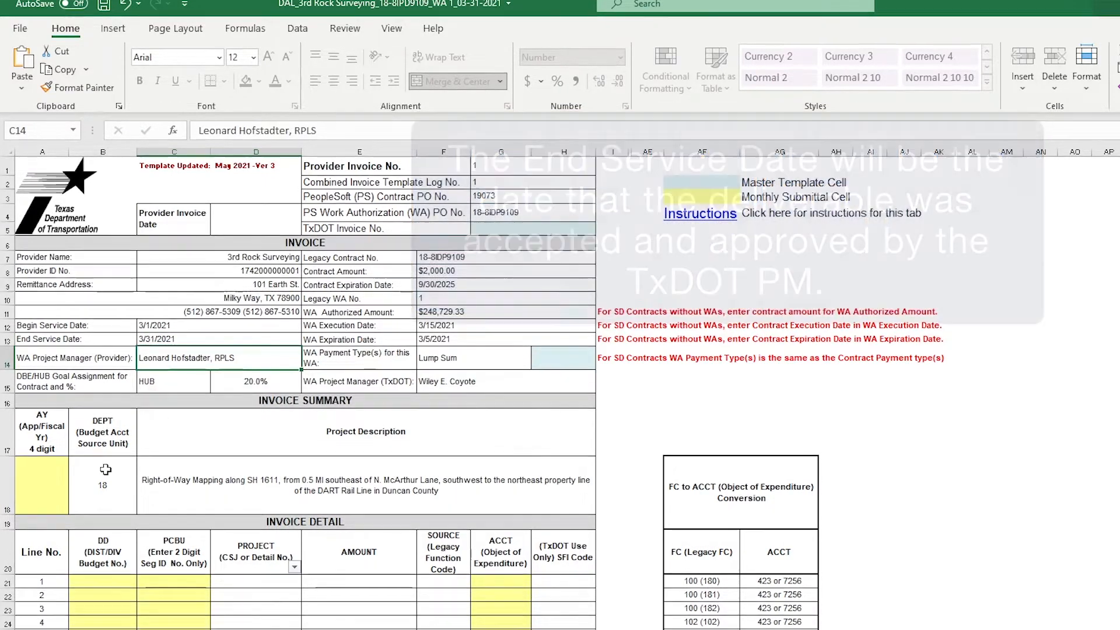
# Step: Enter 2021 as the appropriation year (AY) in the Invoice Summary section
pyautogui.click(50, 491)
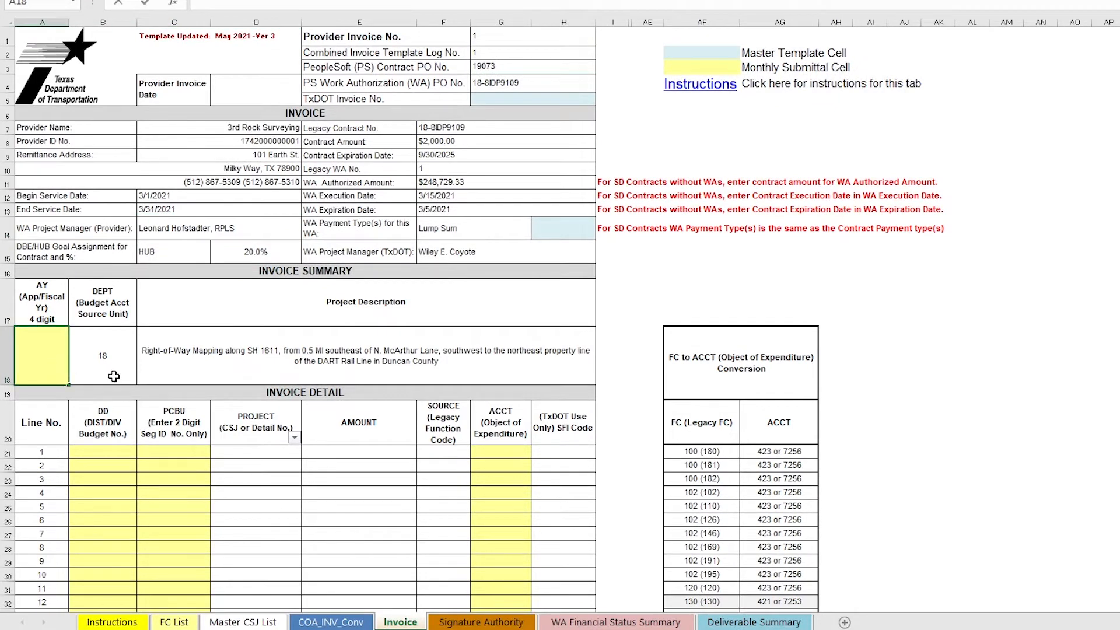
pyautogui.write('2021')
pyautogui.press('Return')
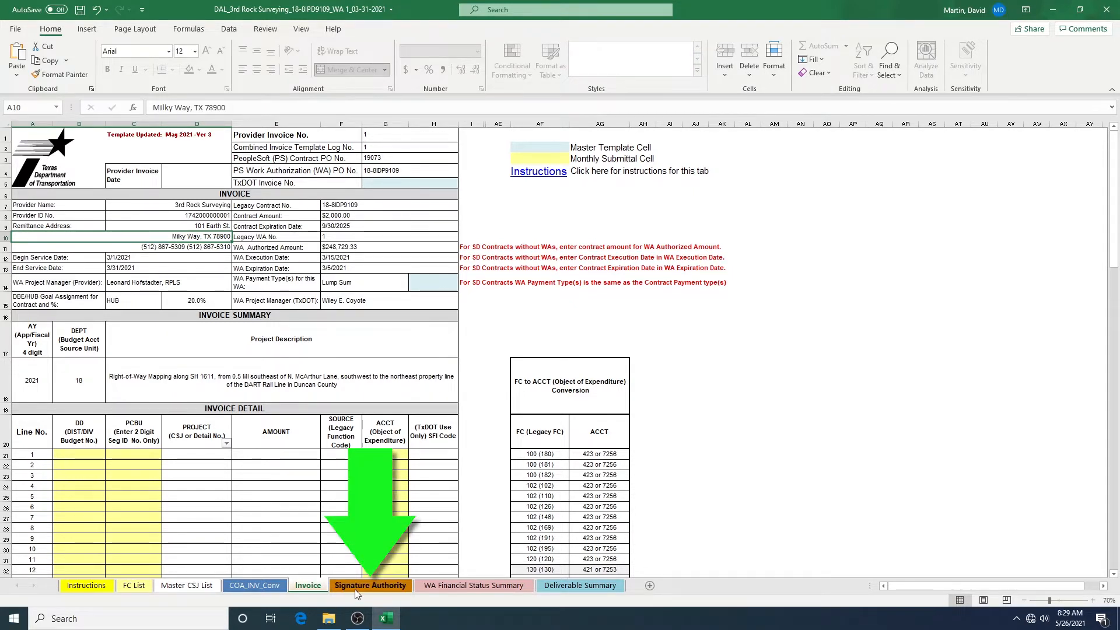
# Step: View the Signature Authority sheet, and set the Previous Invoiced Amount on the WA Financial Status Summary sheet to 51,204.86
pyautogui.click(356, 589)
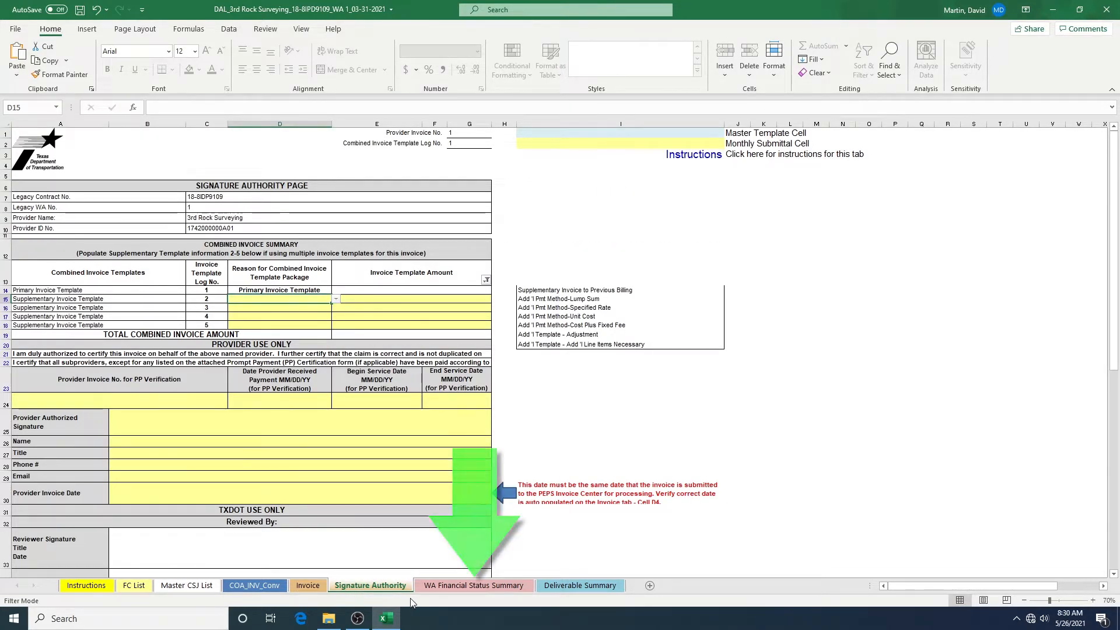
pyautogui.click(467, 587)
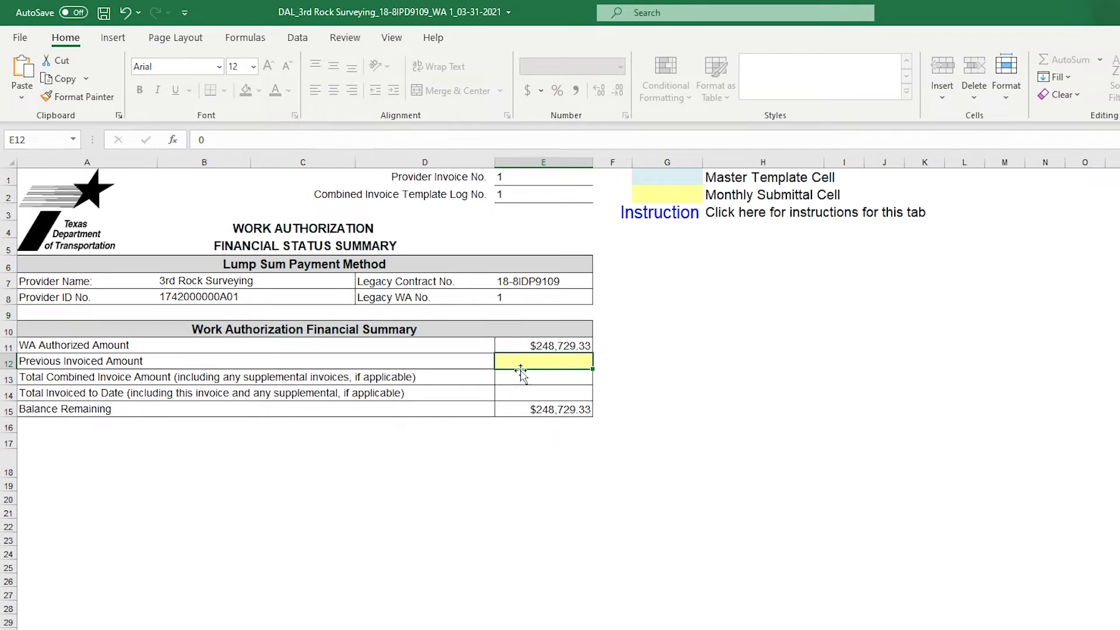
pyautogui.doubleClick(522, 363)
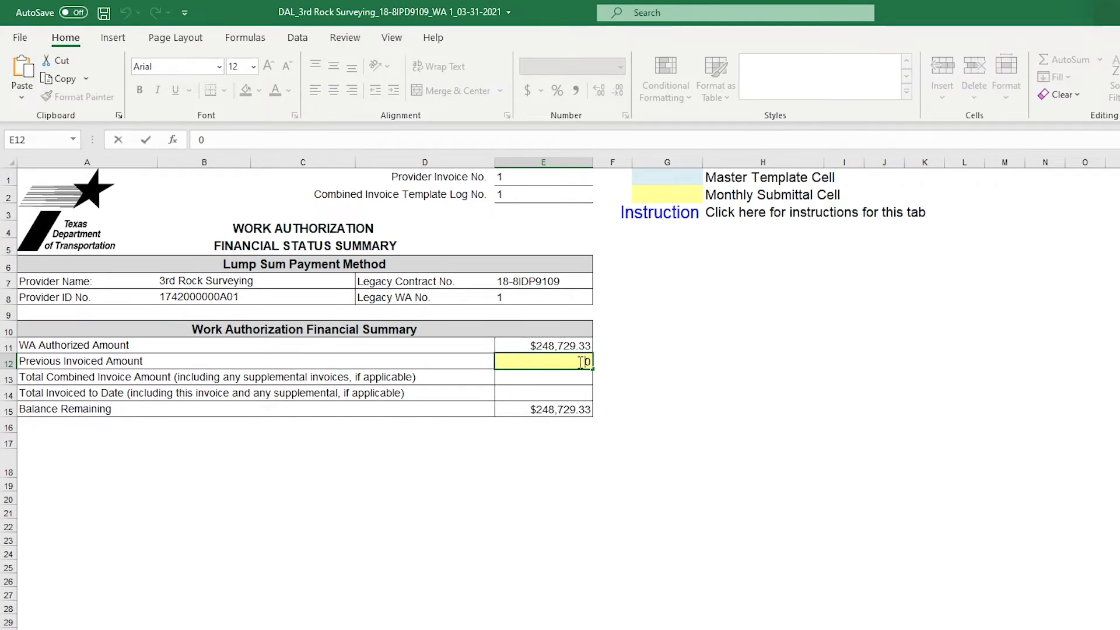
pyautogui.moveTo(581, 362); pyautogui.dragTo(599, 362)
pyautogui.write('51,204')
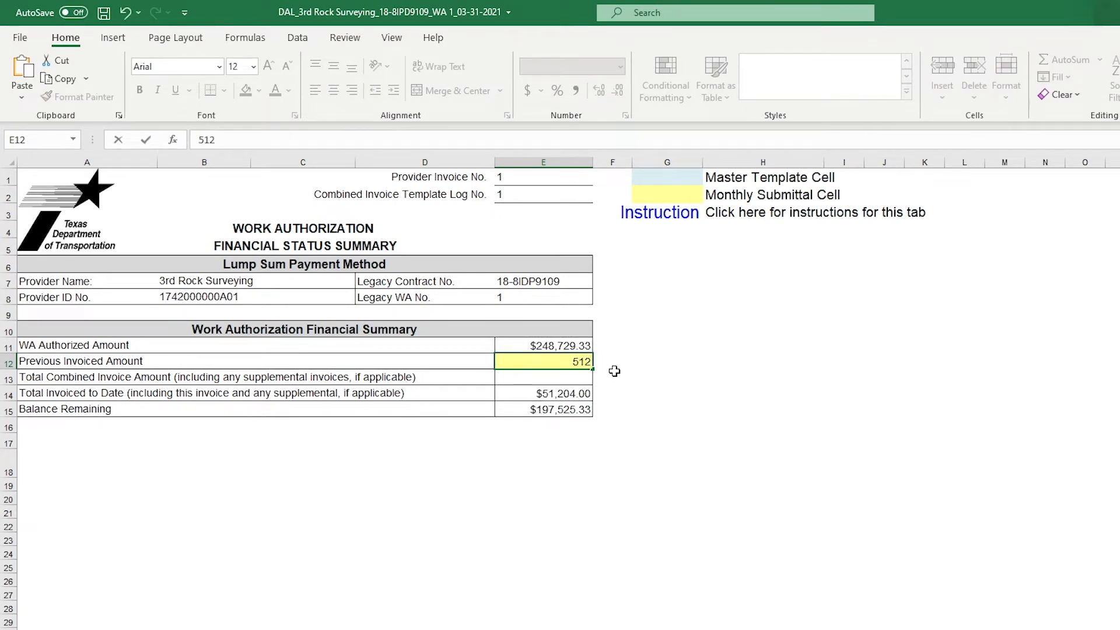
pyautogui.write('.86')
pyautogui.press('Return')
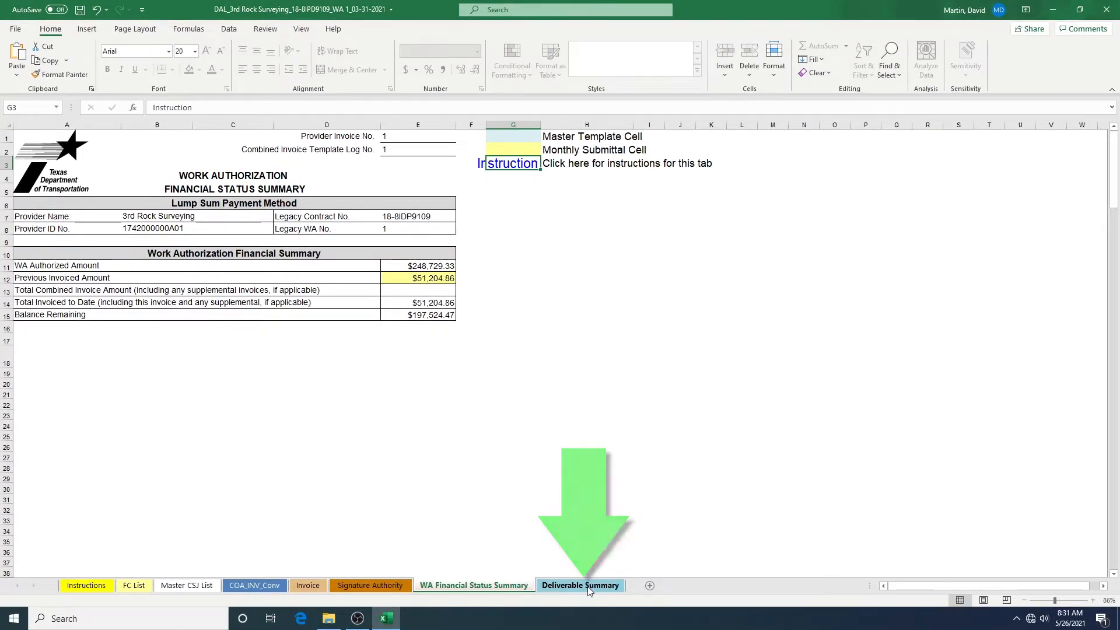
# Step: Choose project CSJ 123-45-6789 for Subtotal Line 1, cell A43, on the Deliverable Summary sheet
pyautogui.click(587, 586)
pyautogui.scroll(-2, 745, 451)
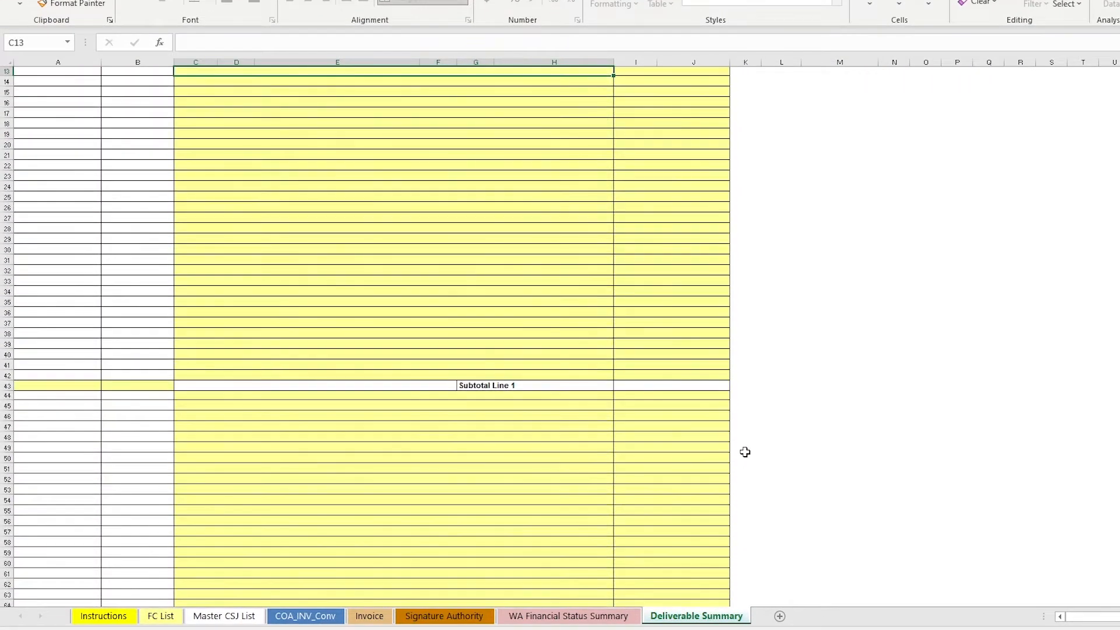
pyautogui.click(48, 389)
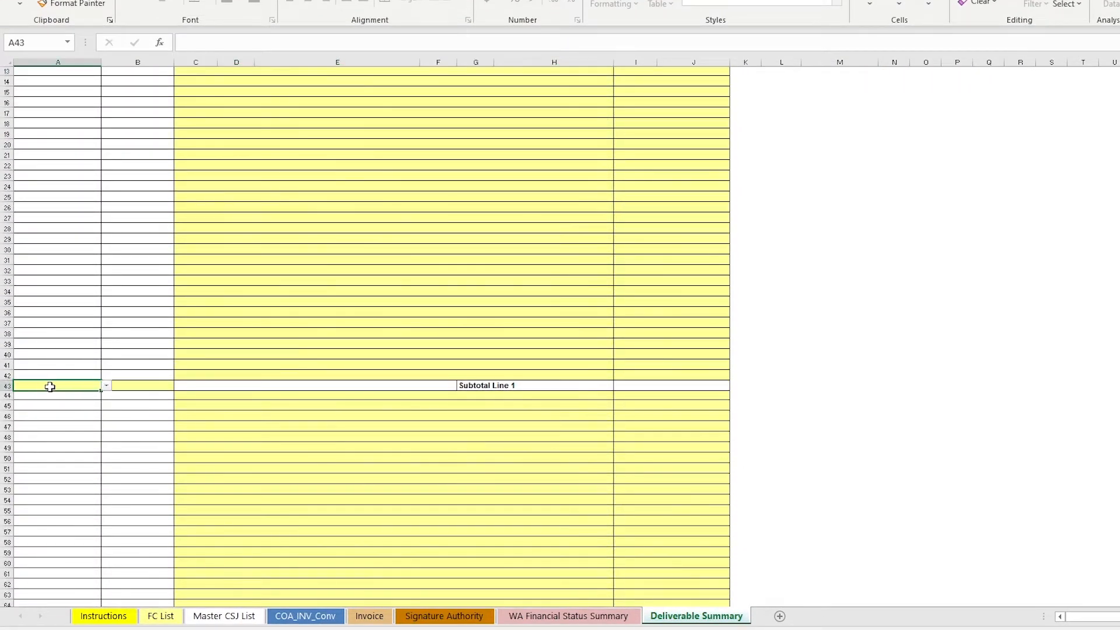
pyautogui.click(107, 386)
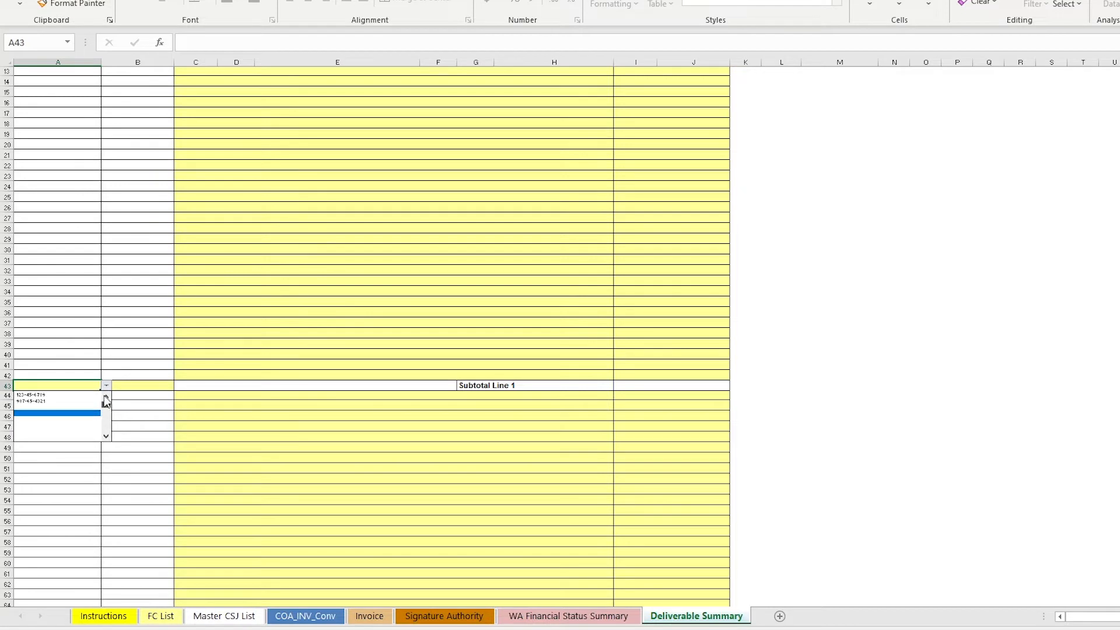
pyautogui.click(90, 395)
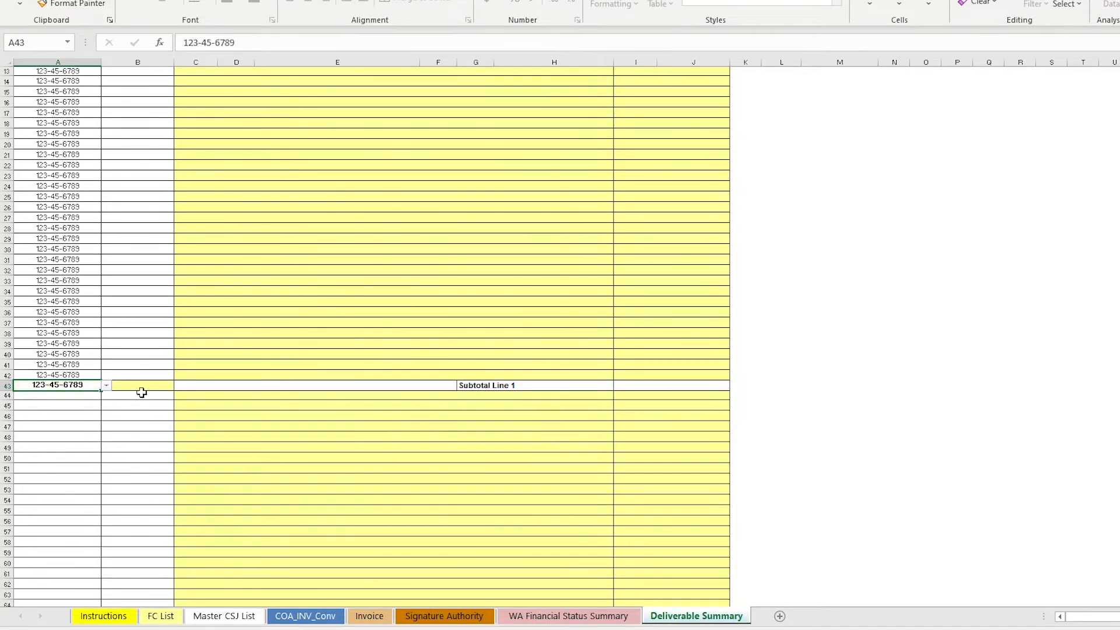
# Step: Choose source function code 150 for Subtotal Line 1, cell B43, on the Deliverable Summary sheet
pyautogui.click(140, 386)
pyautogui.click(179, 386)
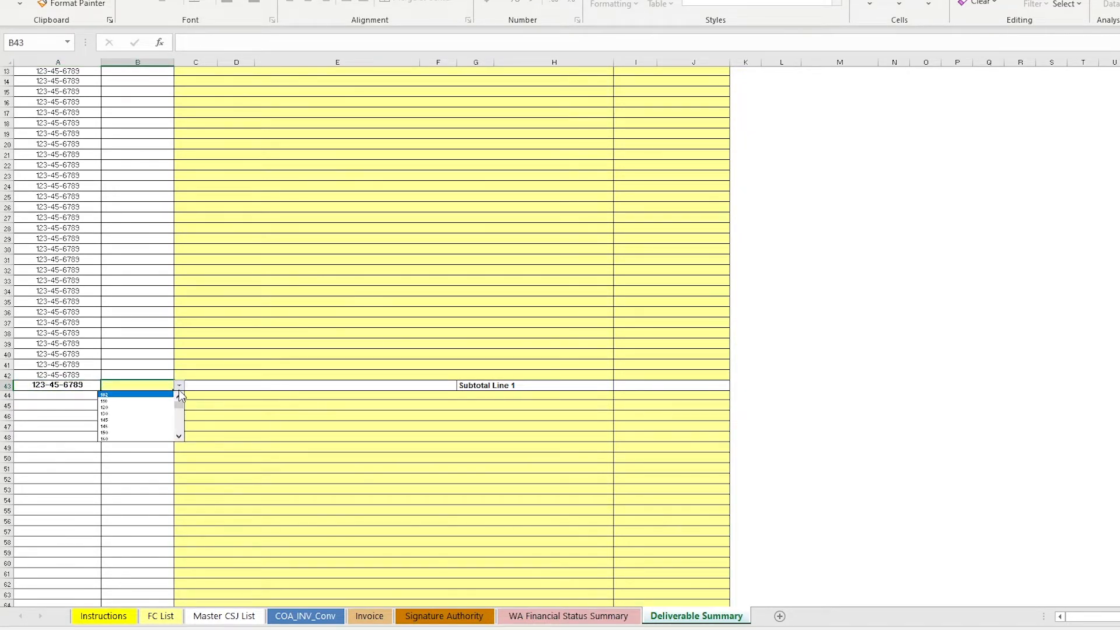
pyautogui.click(179, 436)
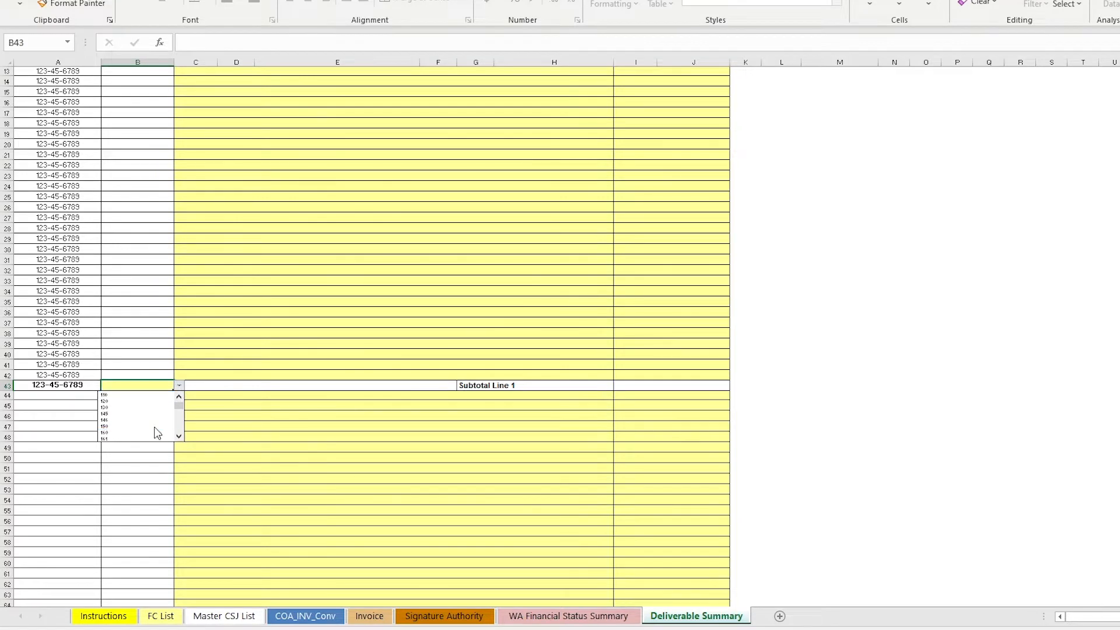
pyautogui.click(156, 426)
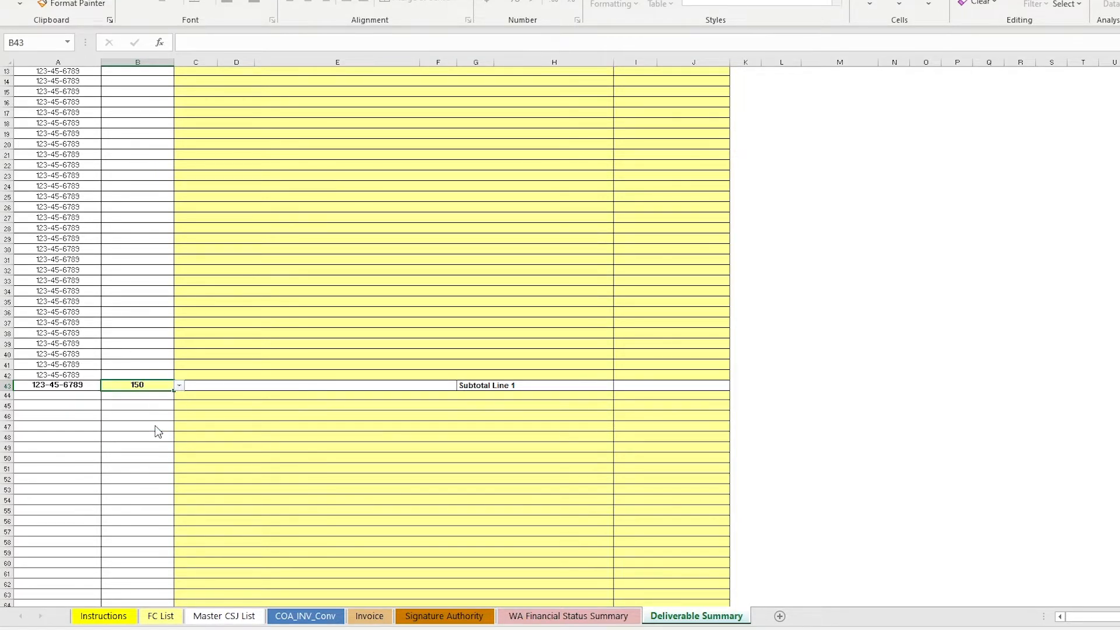
# Step: Enter the description "Deliverable #1 completed (insert description from WA or SD contract without WA)" in cell C13
pyautogui.scroll(4, 367, 430)
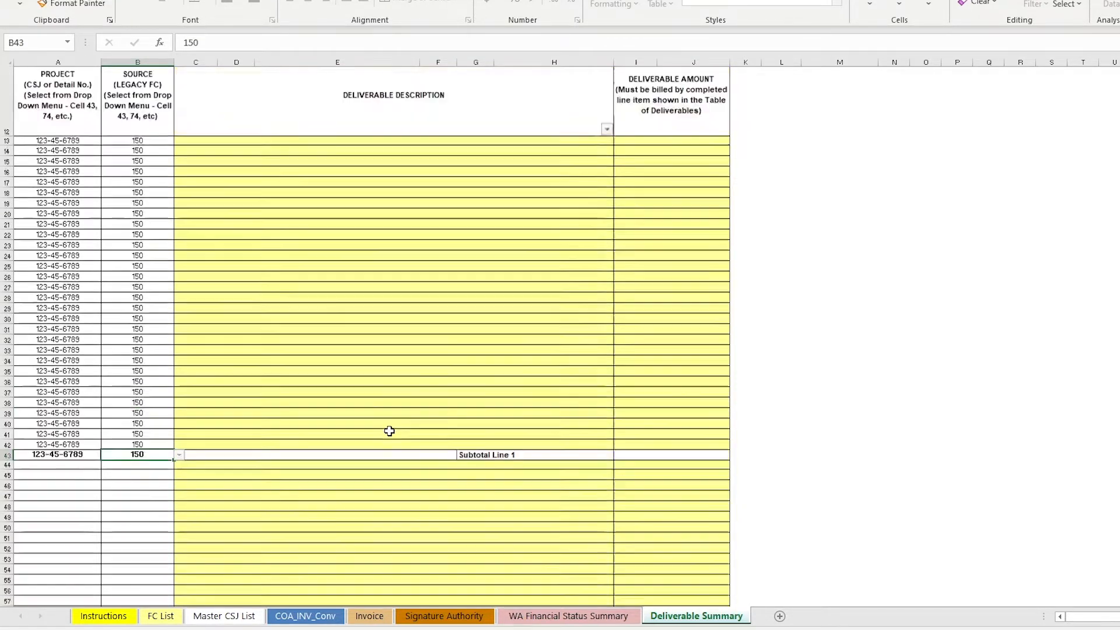
pyautogui.click(245, 304)
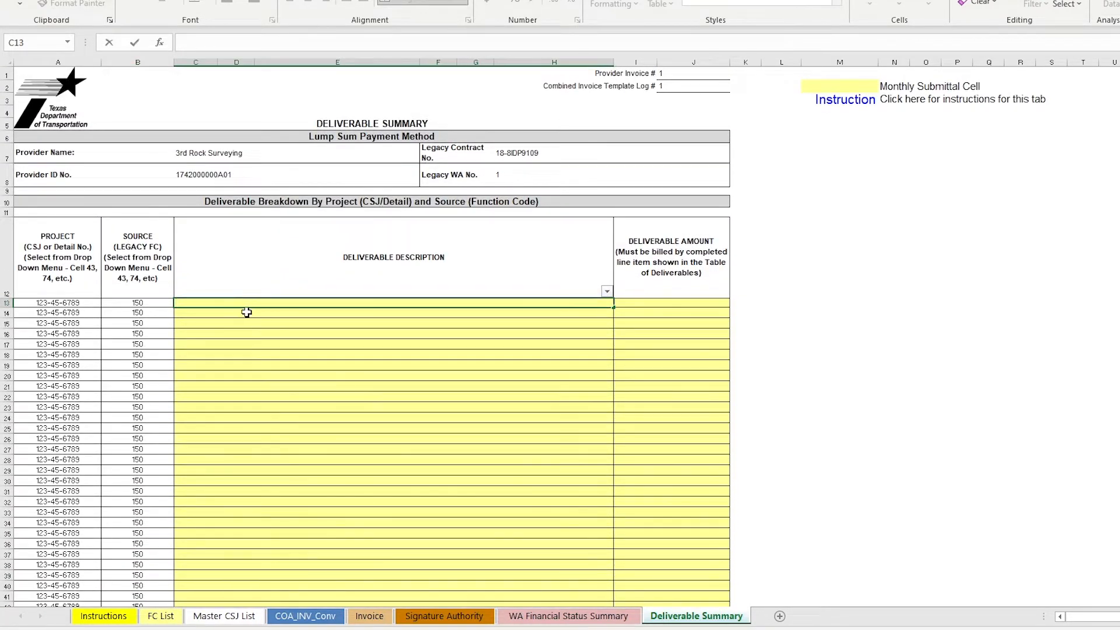
pyautogui.write('Deliverable #1 completed (insert description from WA or SD contract')
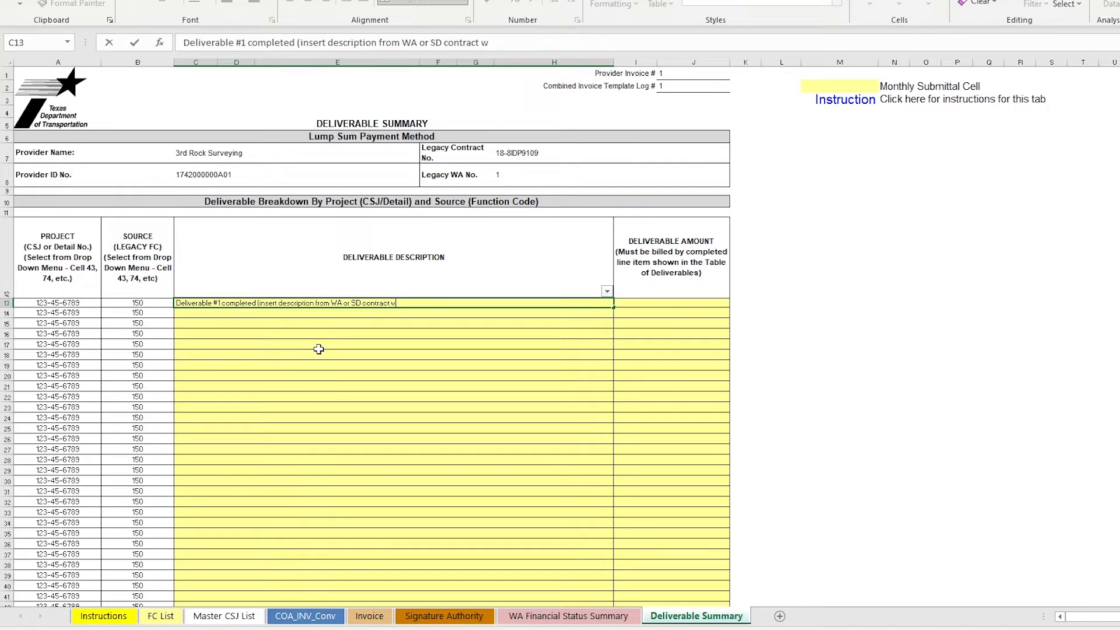
pyautogui.write('without WA)')
pyautogui.press('Return')
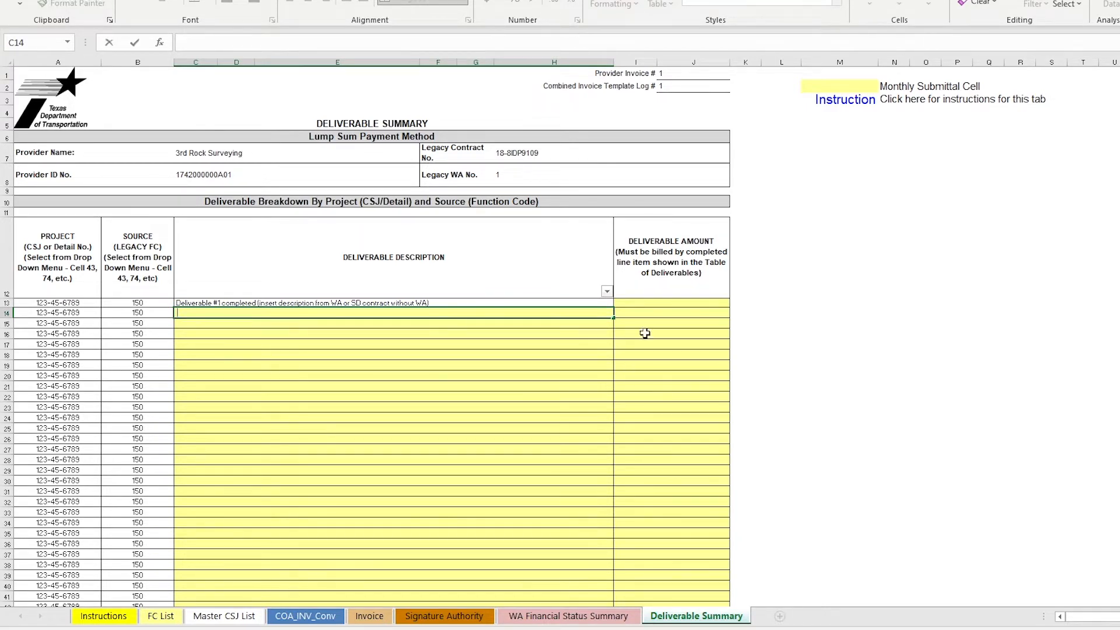
# Step: Set the Deliverable Amount of the first deliverable, cell I13, to 38,523.24
pyautogui.click(635, 302)
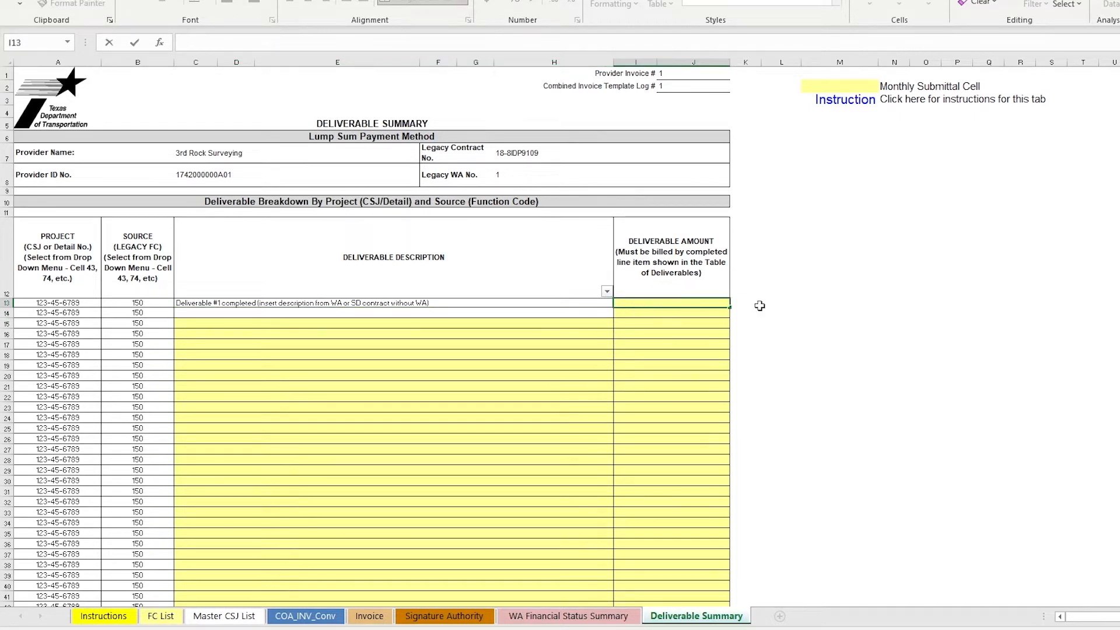
pyautogui.write('38523.24')
pyautogui.press('Return')
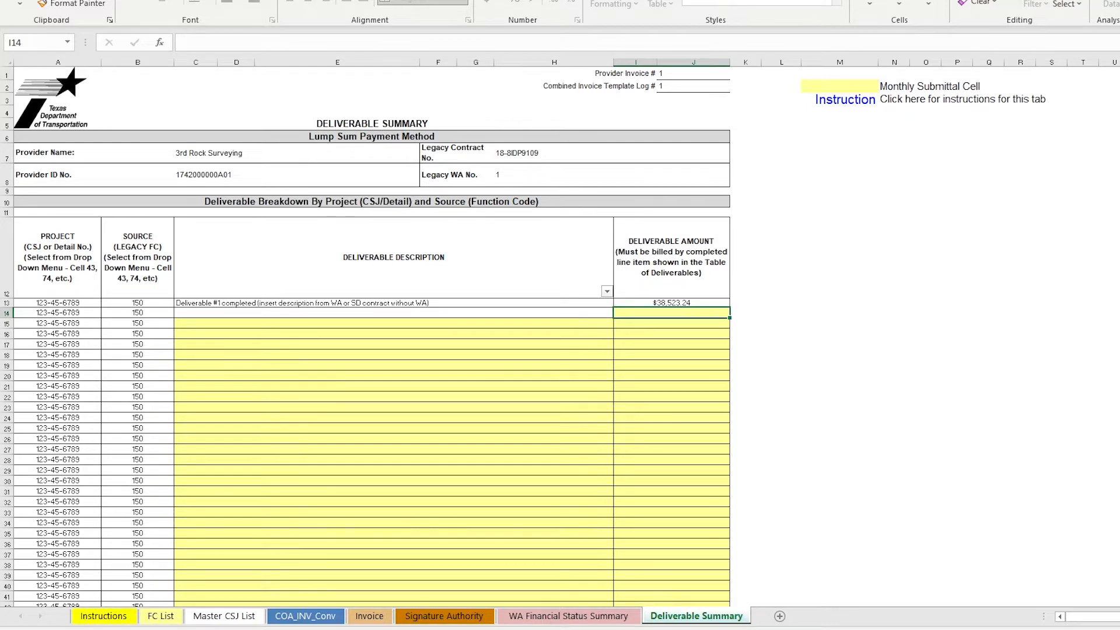
# Step: Fill row 44 with the description "Deliverable #2 completed (insert descrption of deliverable from WA)" and a Deliverable Amount of 22,411.07
pyautogui.scroll(-10, 366, 333)
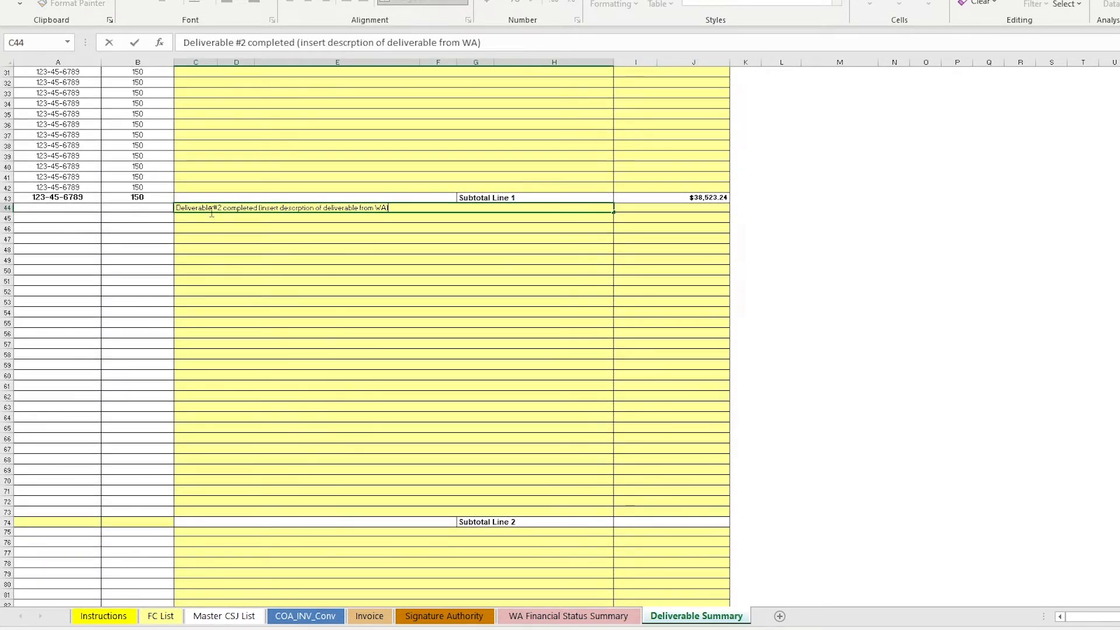
pyautogui.press('Return')
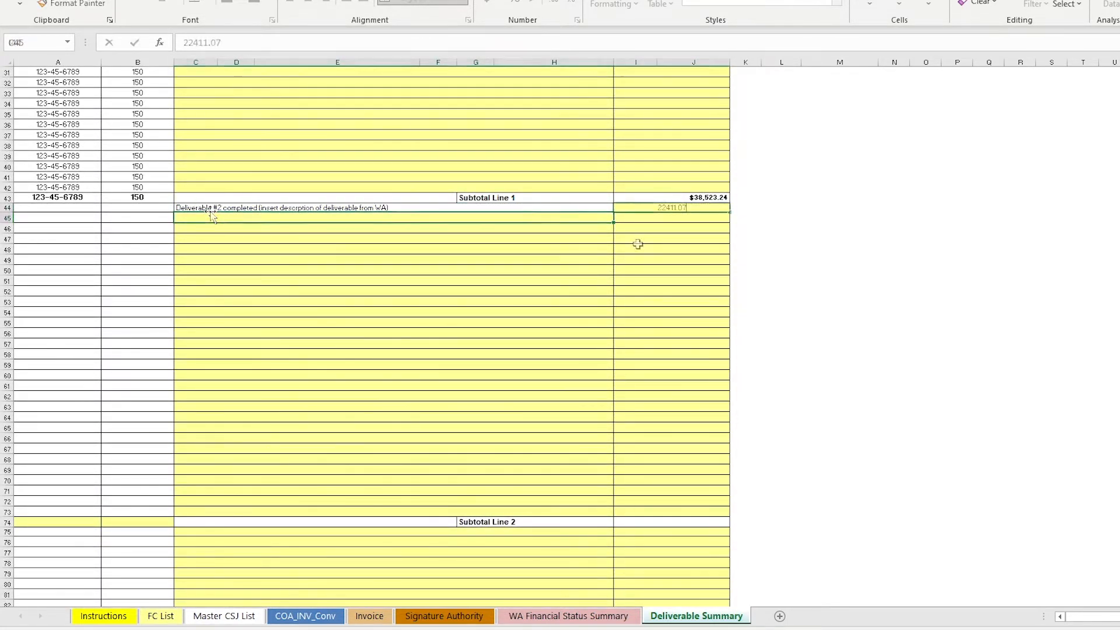
pyautogui.press('Return')
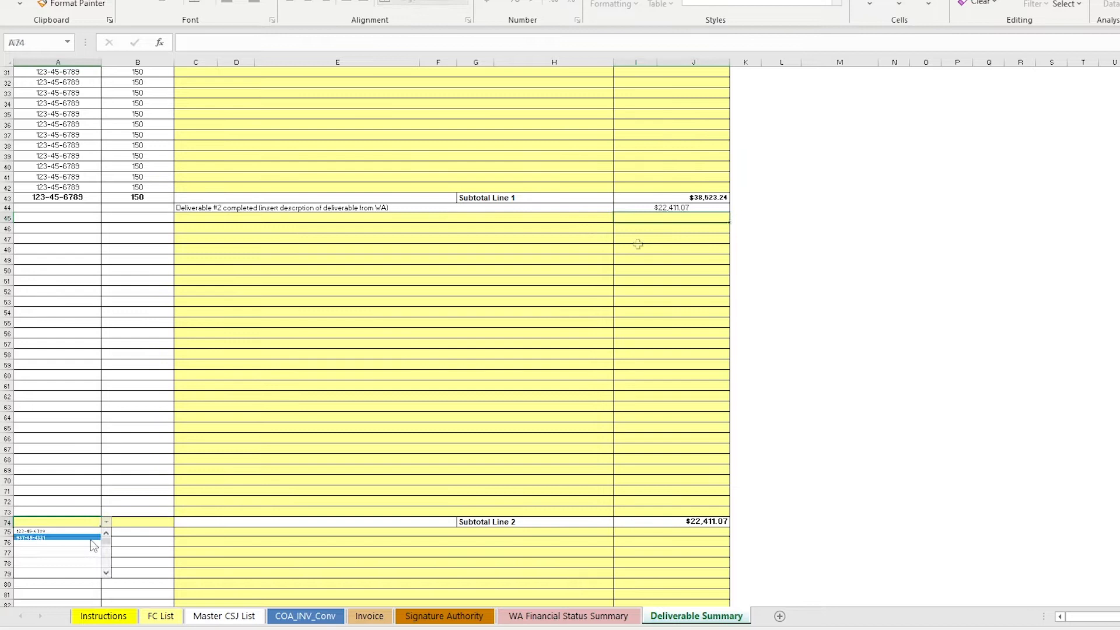
# Step: Choose project 987-65-4321 and source function code 163 for Subtotal Line 2 in row 74
pyautogui.hotkey('ctrl', 'Return')
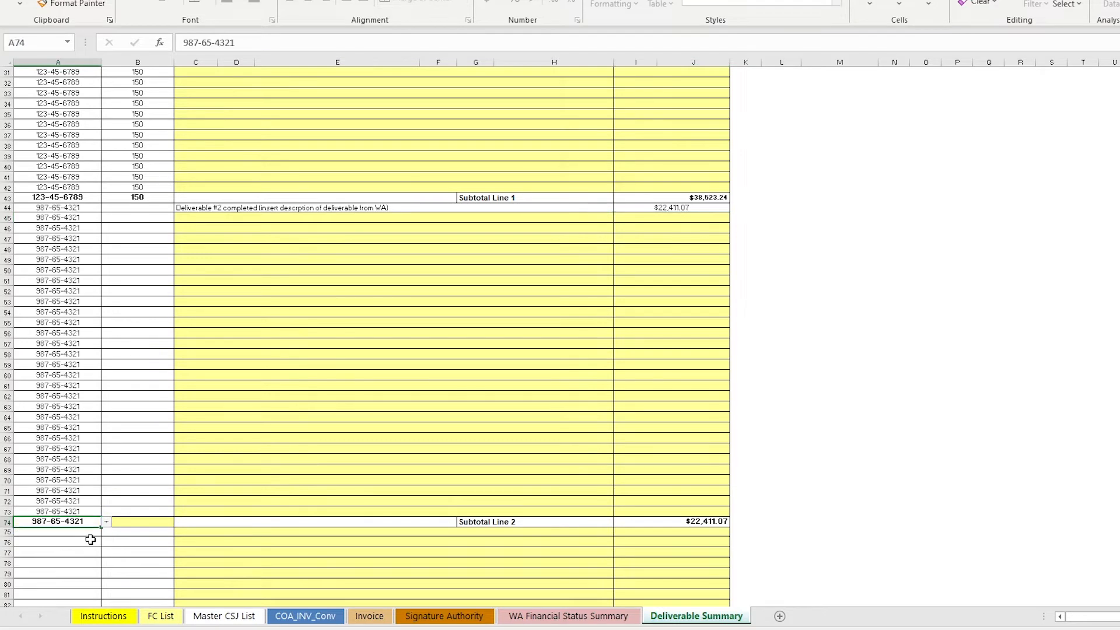
pyautogui.click(143, 521)
pyautogui.click(179, 522)
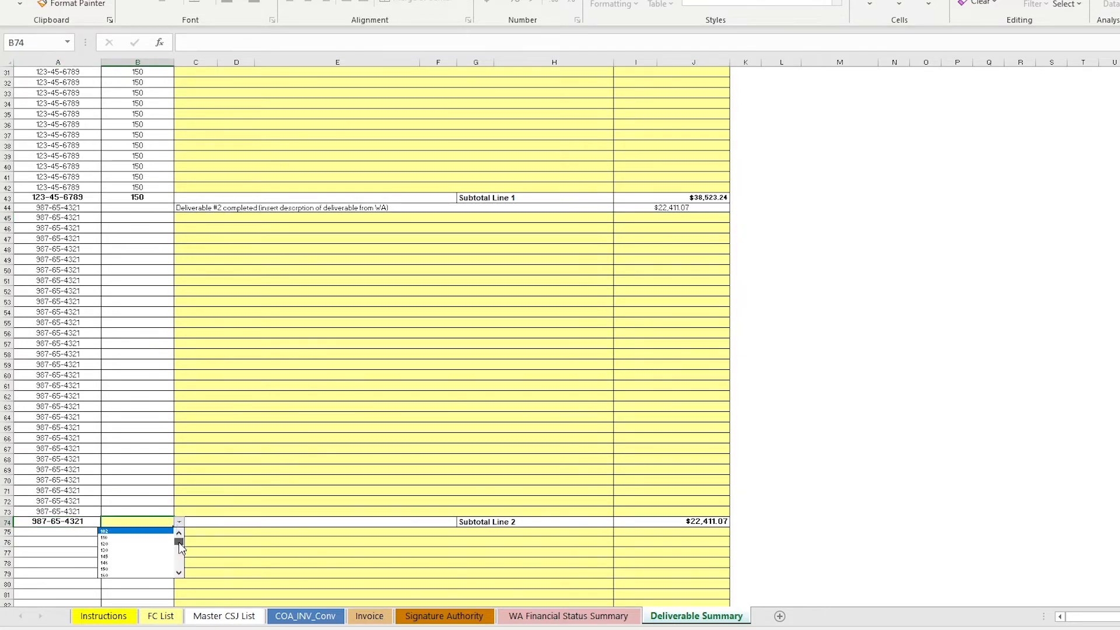
pyautogui.moveTo(179, 547); pyautogui.dragTo(180, 550)
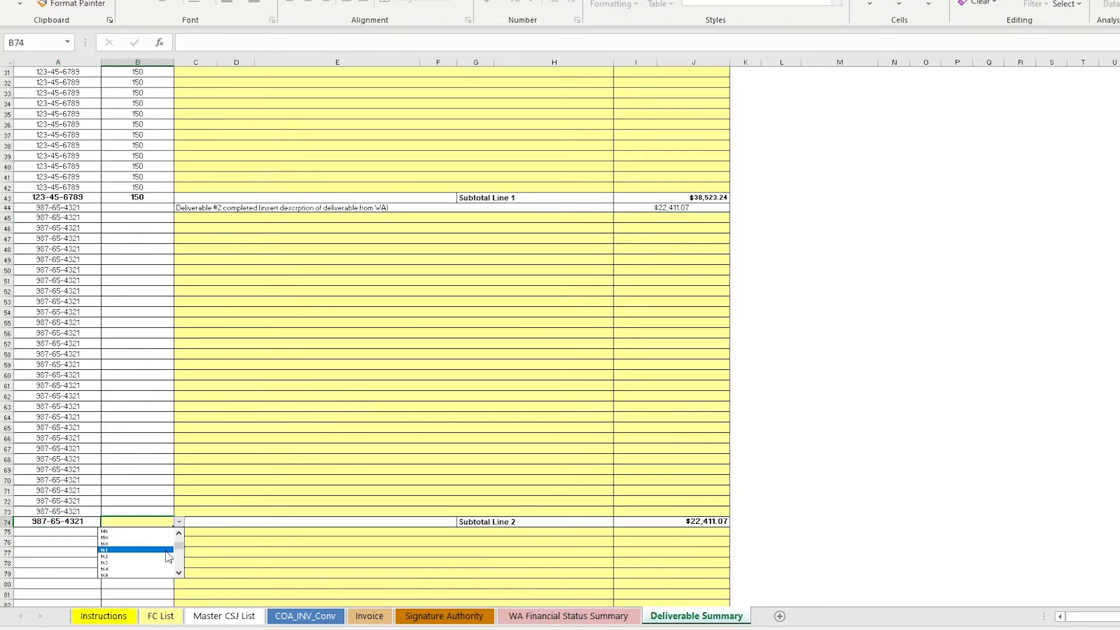
pyautogui.click(135, 559)
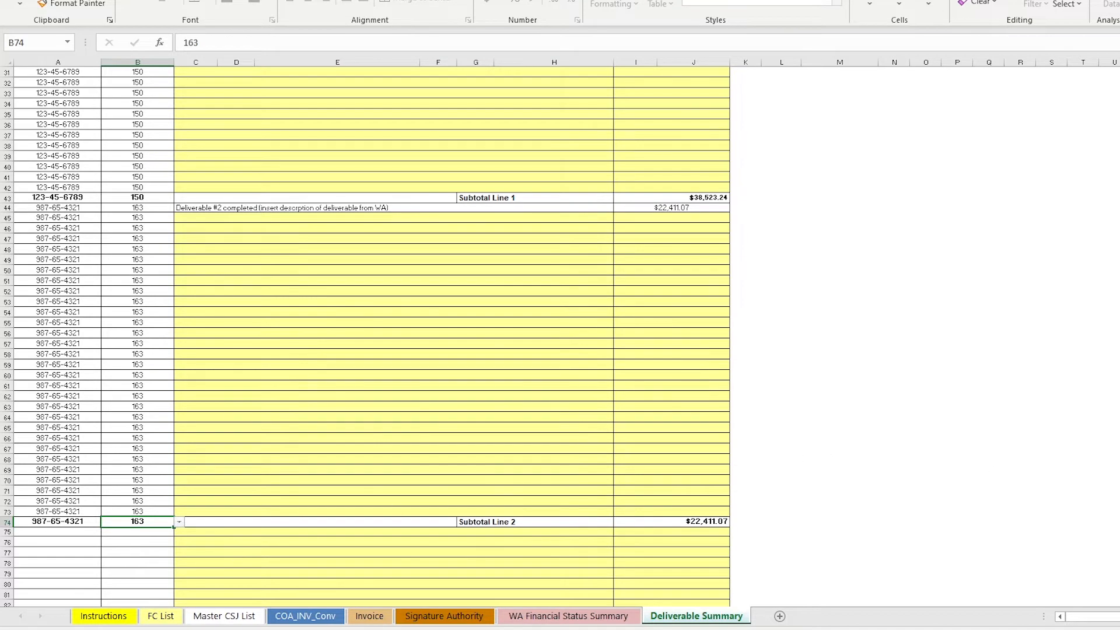
# Step: Enter 3/31/2021 as the Deliverable Date in the first row of the Deliverable Detail table, cell A1568
pyautogui.scroll(-20, 373, 336)
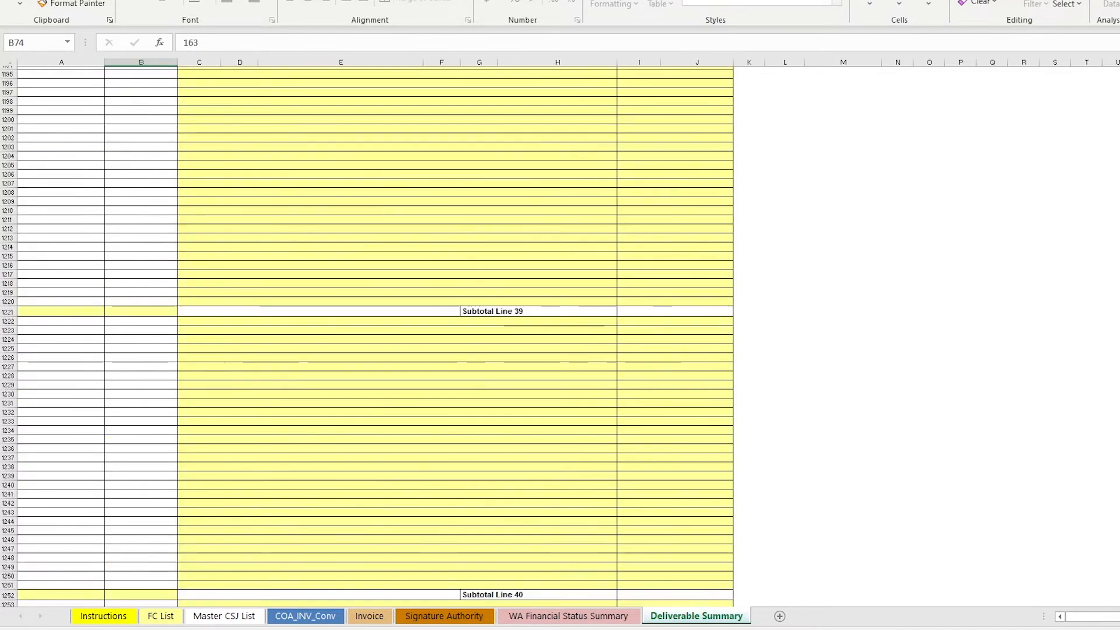
pyautogui.scroll(-20, 373, 336)
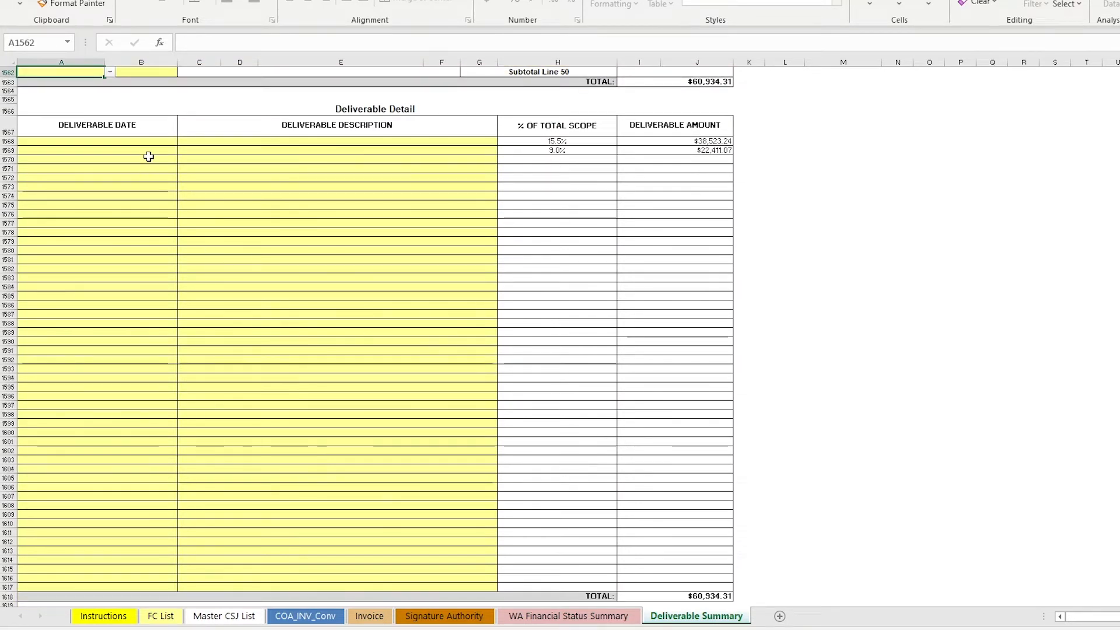
pyautogui.doubleClick(146, 143)
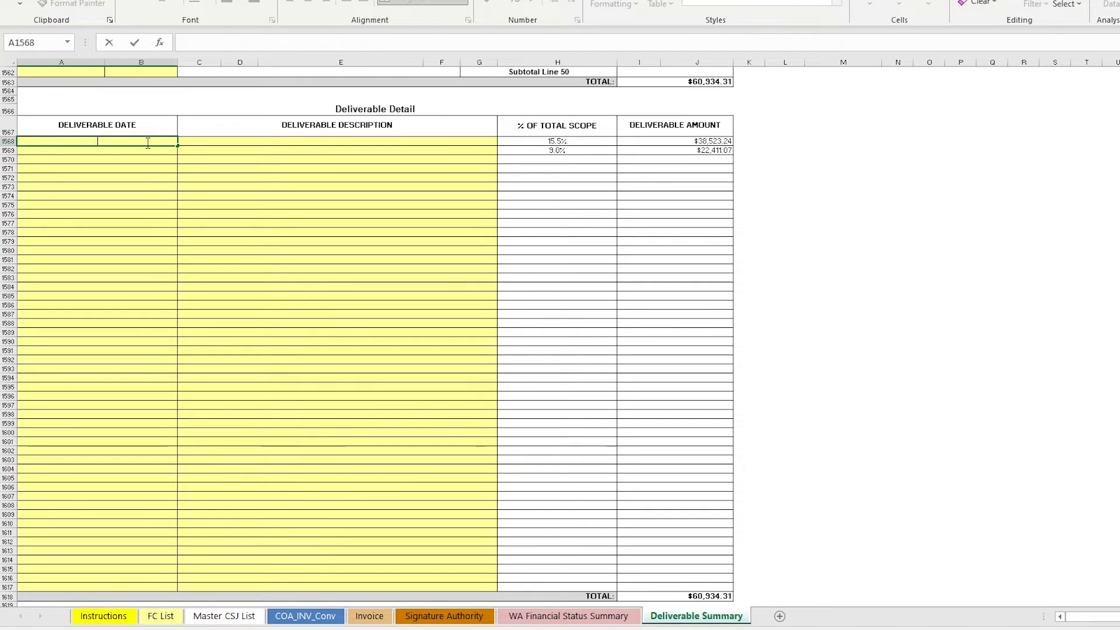
pyautogui.write('3/')
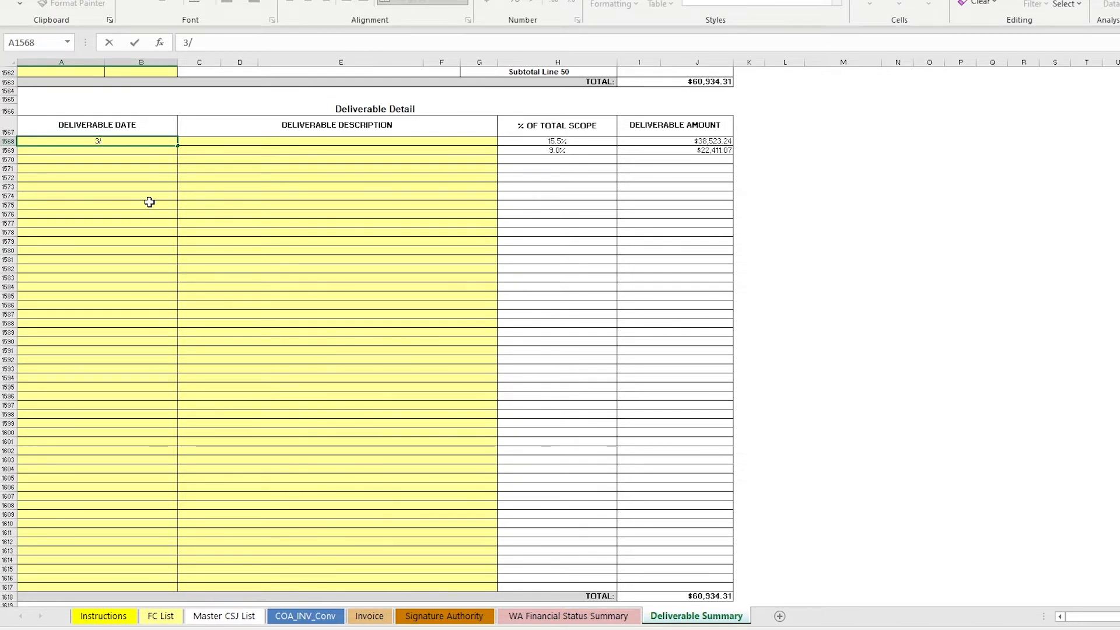
pyautogui.write('31/2021')
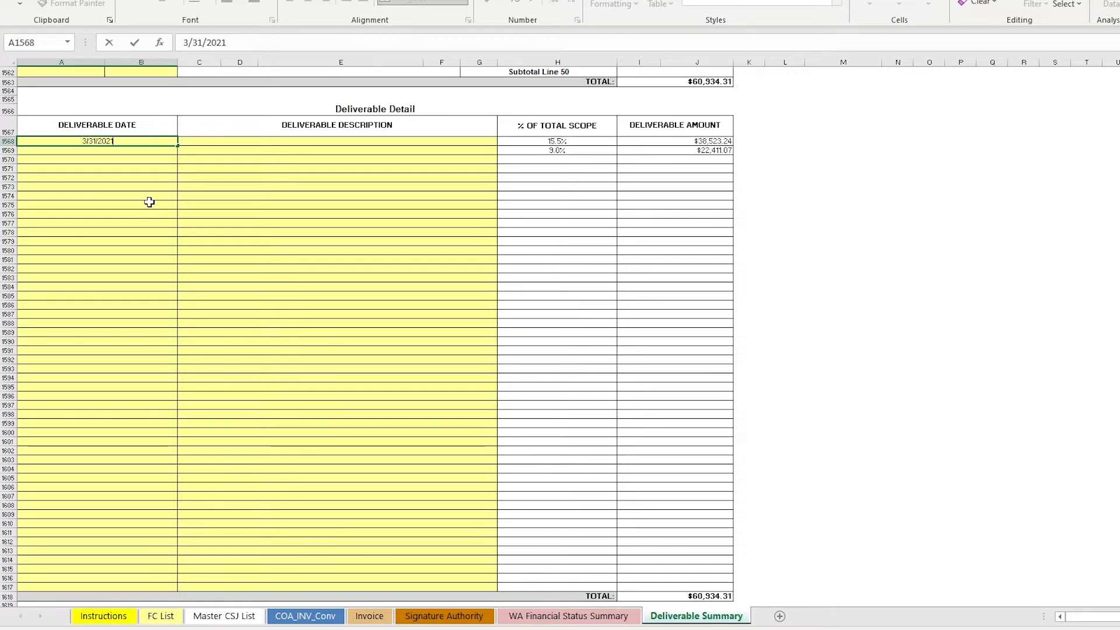
pyautogui.press('Return')
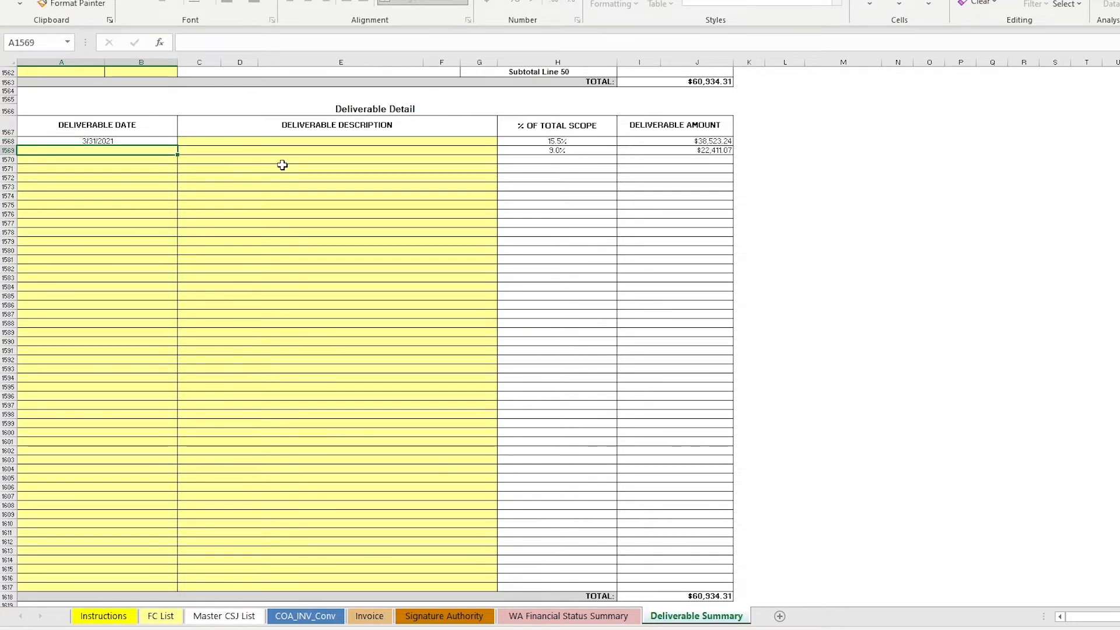
# Step: Describe the first Deliverable Detail row as "Deliverable #1 completed (insert description of deliverable from WA or SD contract without WA)"
pyautogui.click(289, 140)
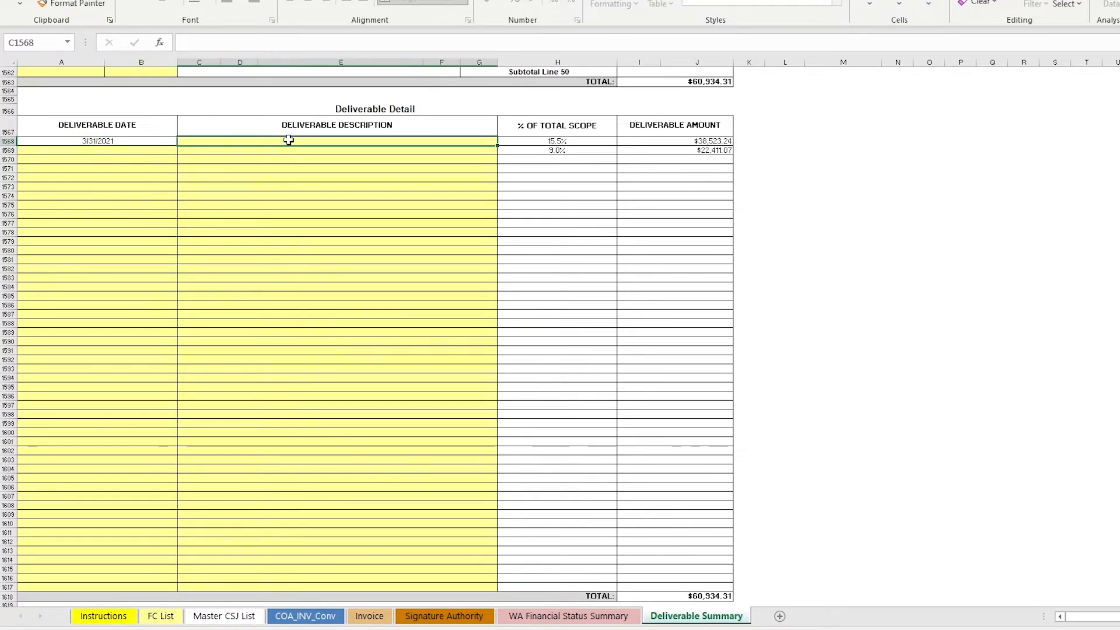
pyautogui.doubleClick(289, 140)
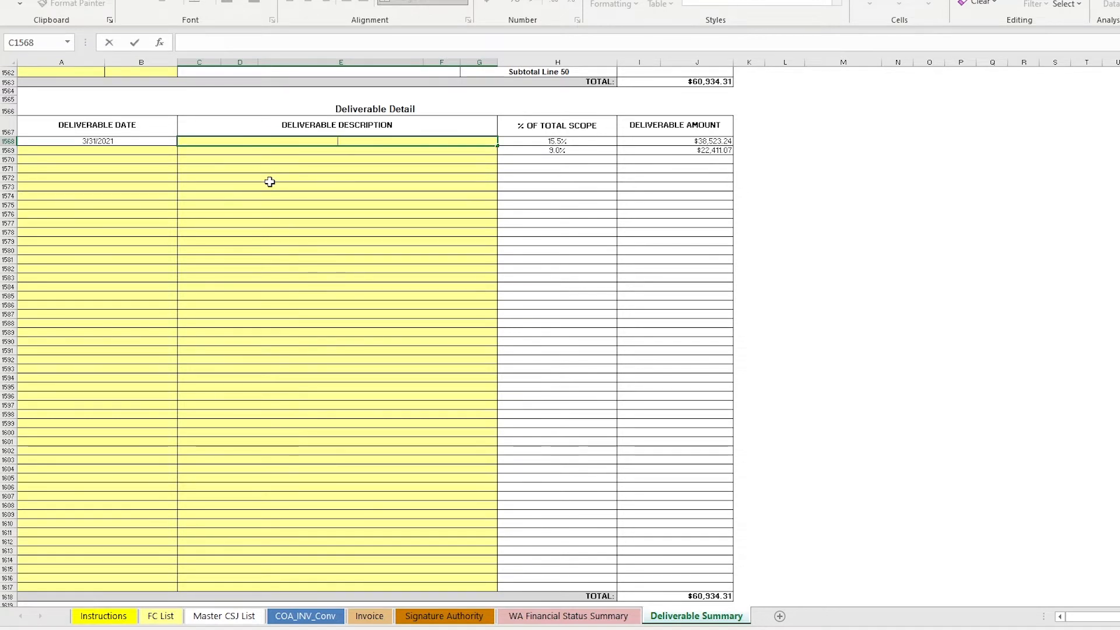
pyautogui.write('Deliverable #1 completed (insert description of deliverable from WA or SD')
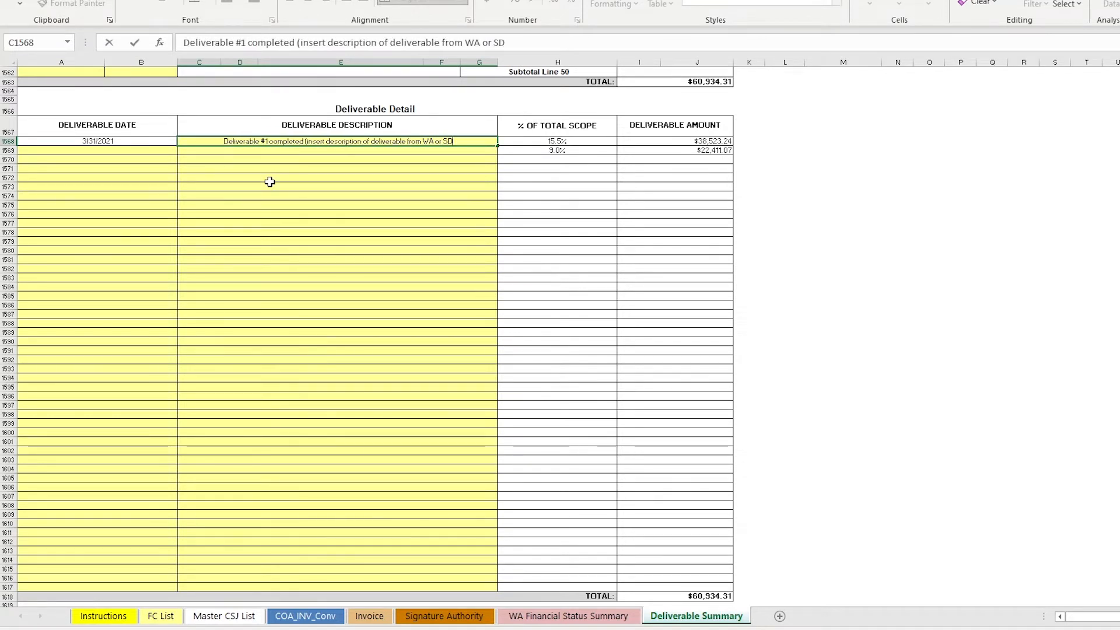
pyautogui.write(' contract')
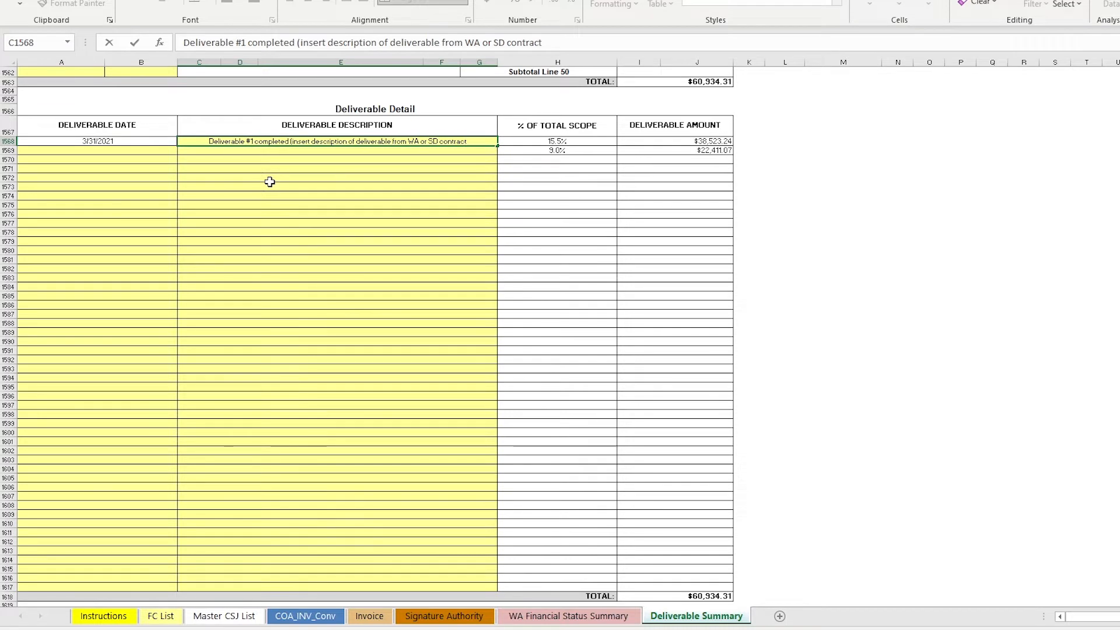
pyautogui.write(' without WA)')
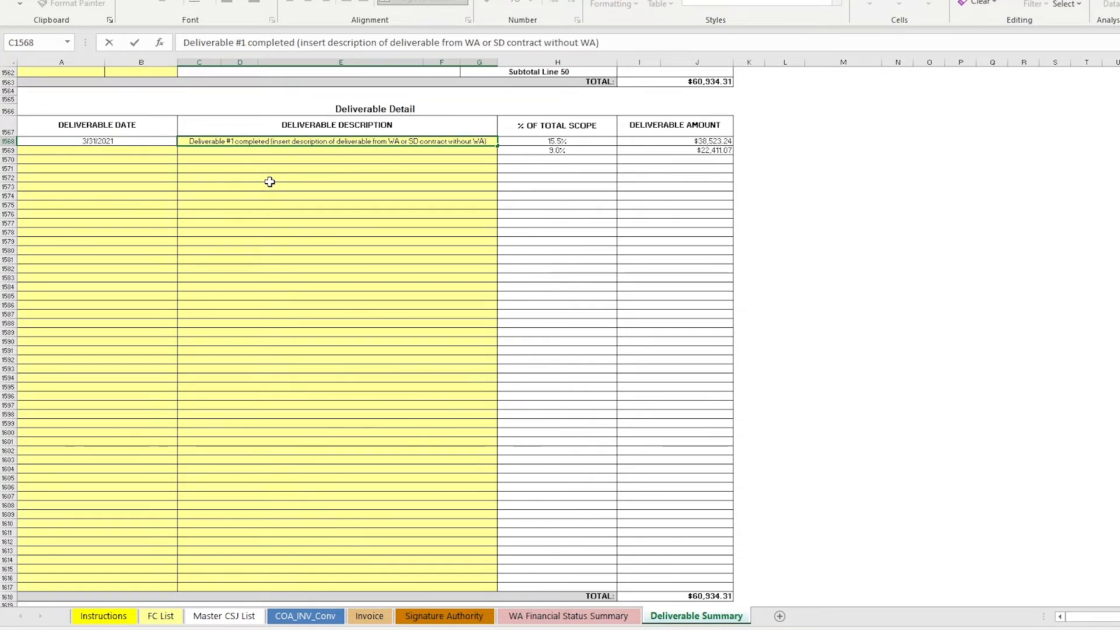
pyautogui.press('Return')
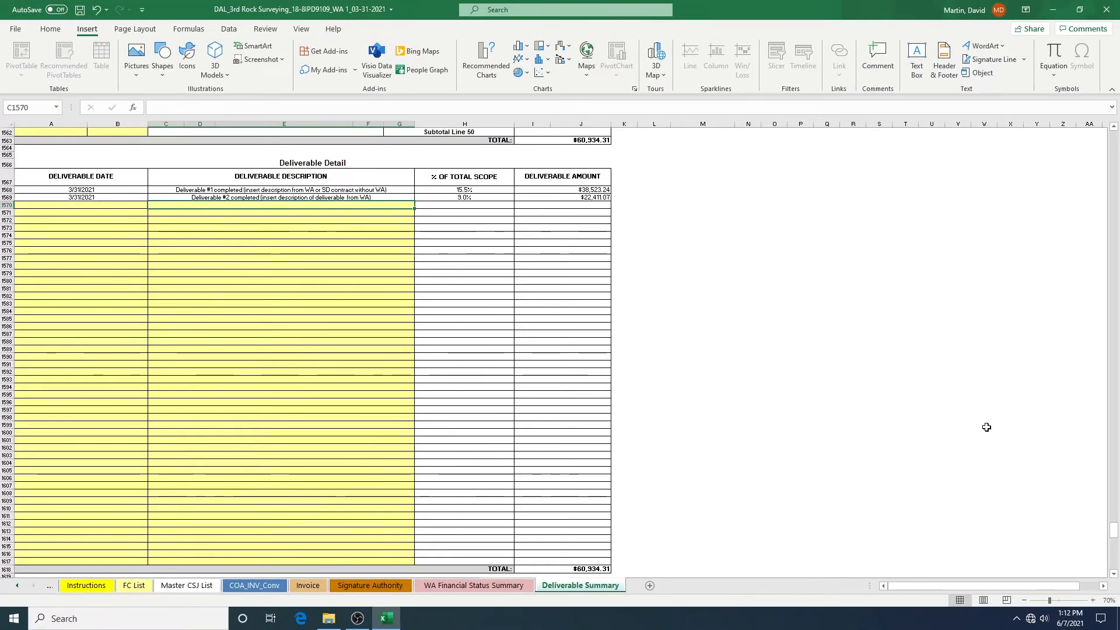
# Step: Filter the Deliverable Description column of the Deliverable Breakdown table to exclude blank rows
pyautogui.click(1111, 518)
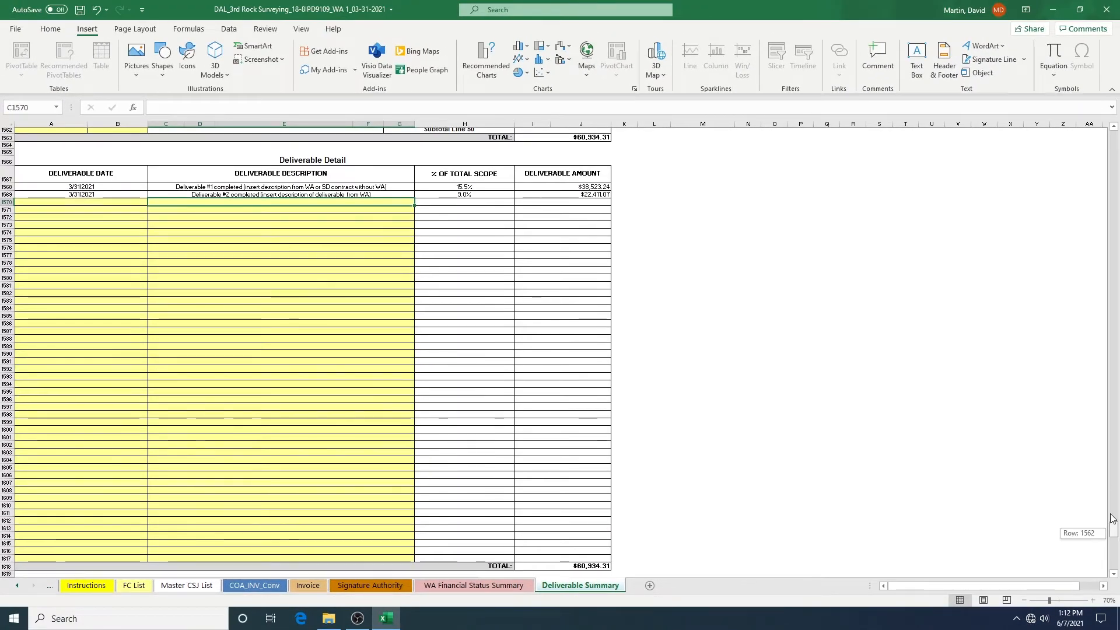
pyautogui.moveTo(1111, 518); pyautogui.dragTo(1111, 137)
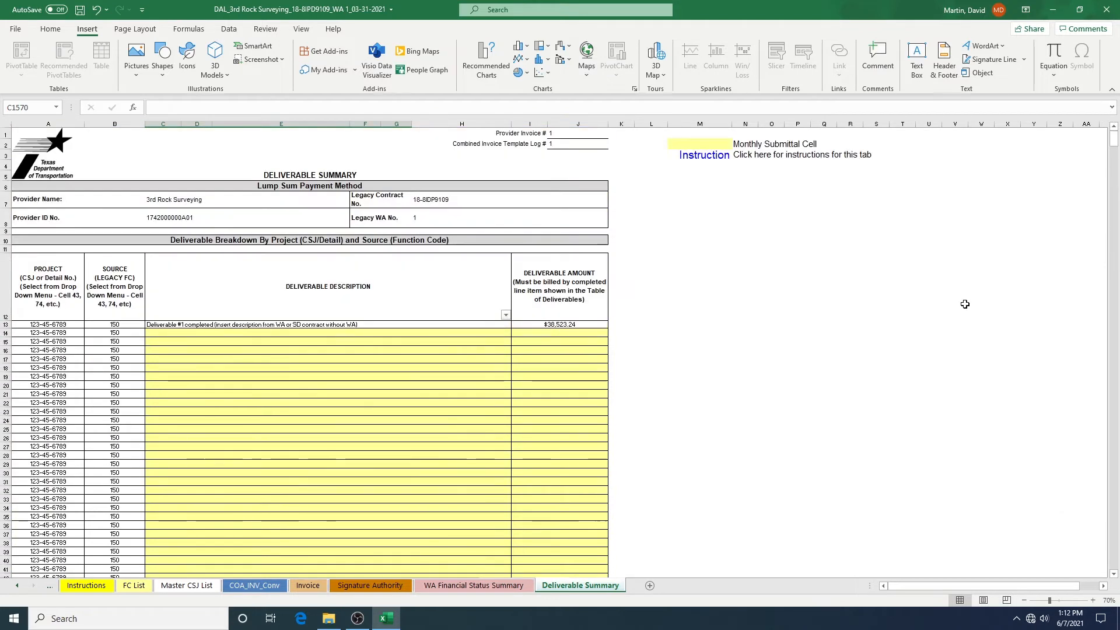
pyautogui.click(505, 314)
pyautogui.scroll(-3, 501, 476)
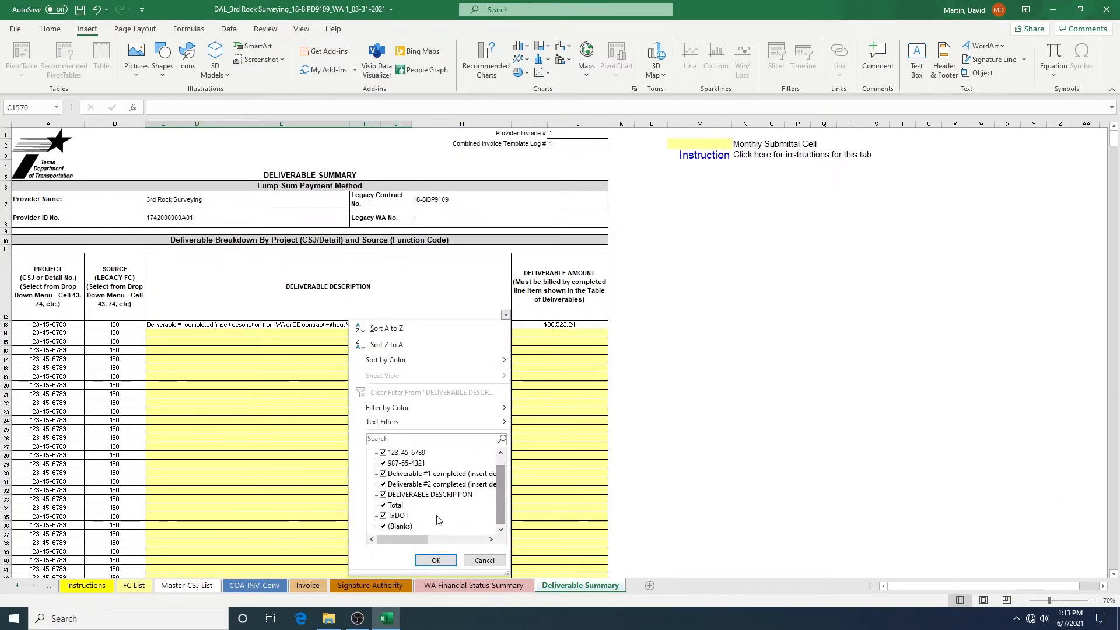
pyautogui.click(383, 526)
pyautogui.click(436, 560)
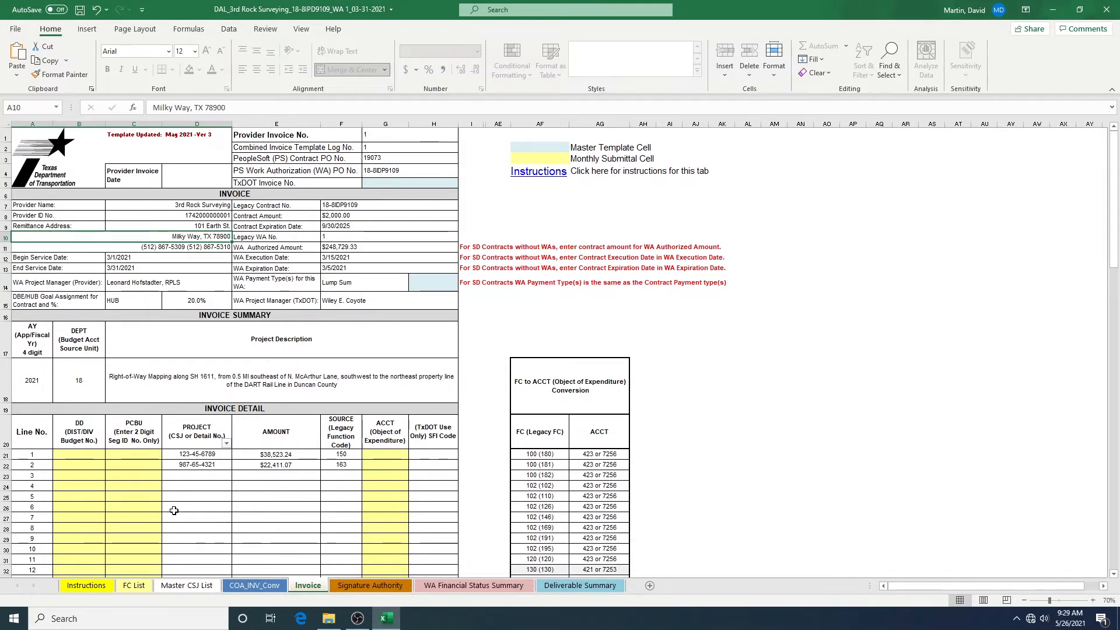
# Step: Set the DD budget number to 18 and the PCBU to 76 for line 1 of the Invoice Detail on the Invoice sheet
pyautogui.click(72, 455)
pyautogui.write('18')
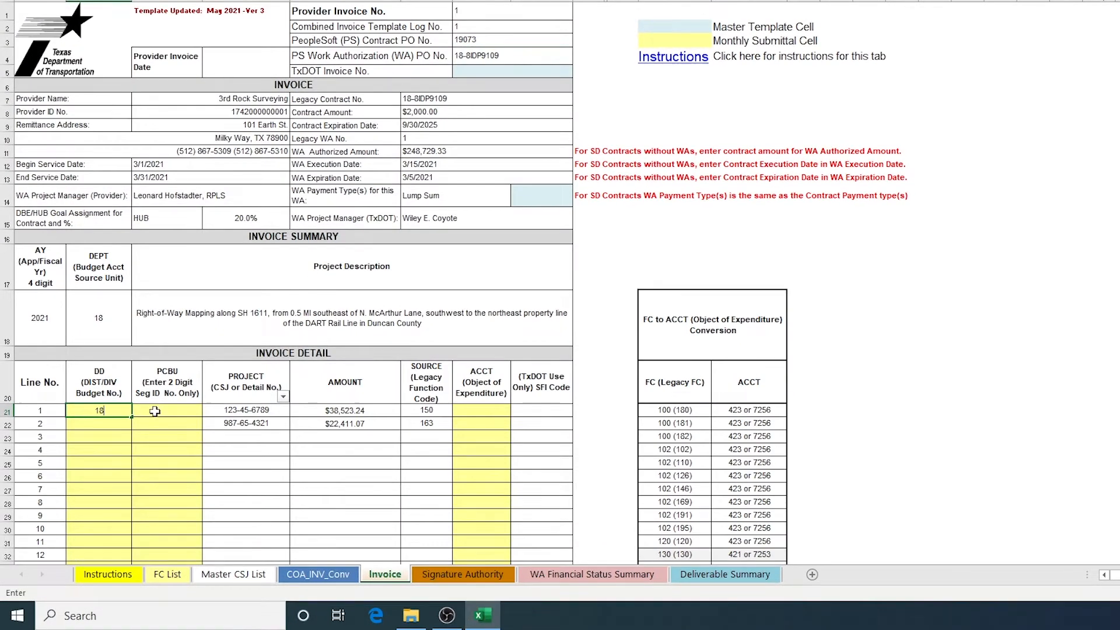
pyautogui.press('Tab')
pyautogui.write('7')
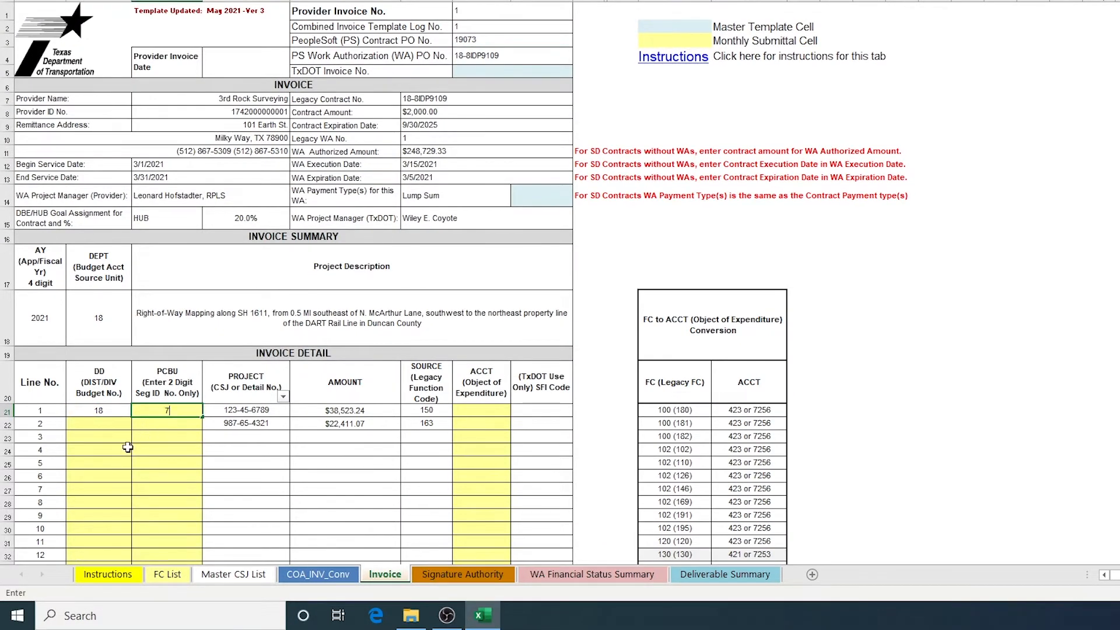
pyautogui.write('6')
pyautogui.press('Return')
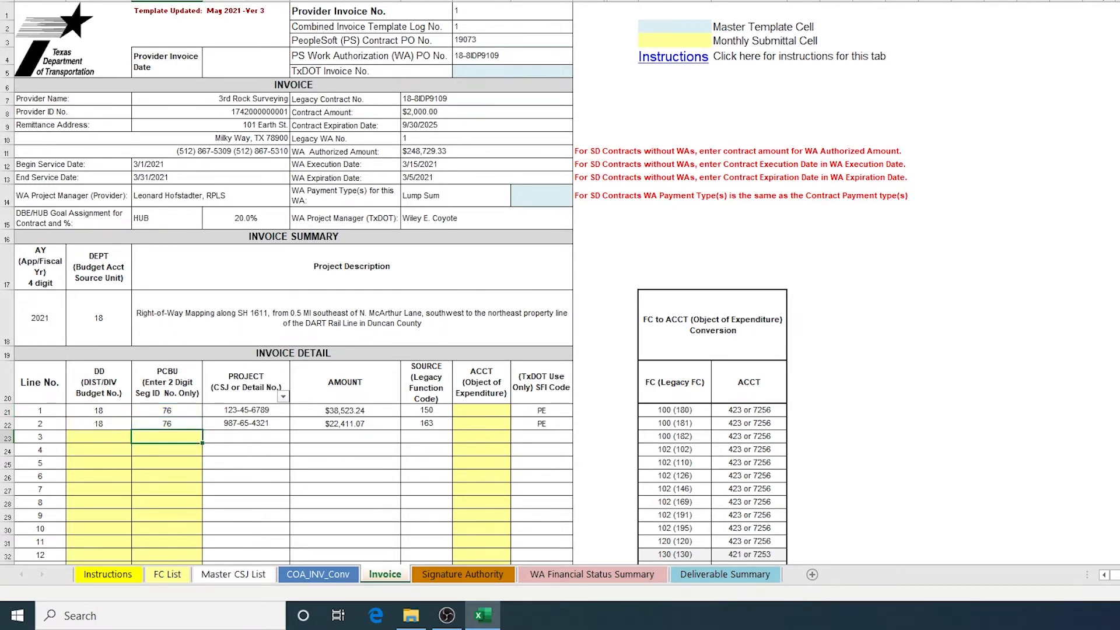
# Step: Set the ACCT (Object of Expenditure) code to 7253 for line 1 and 7256 for line 2 of the Invoice Detail
pyautogui.scroll(-3, 286, 280)
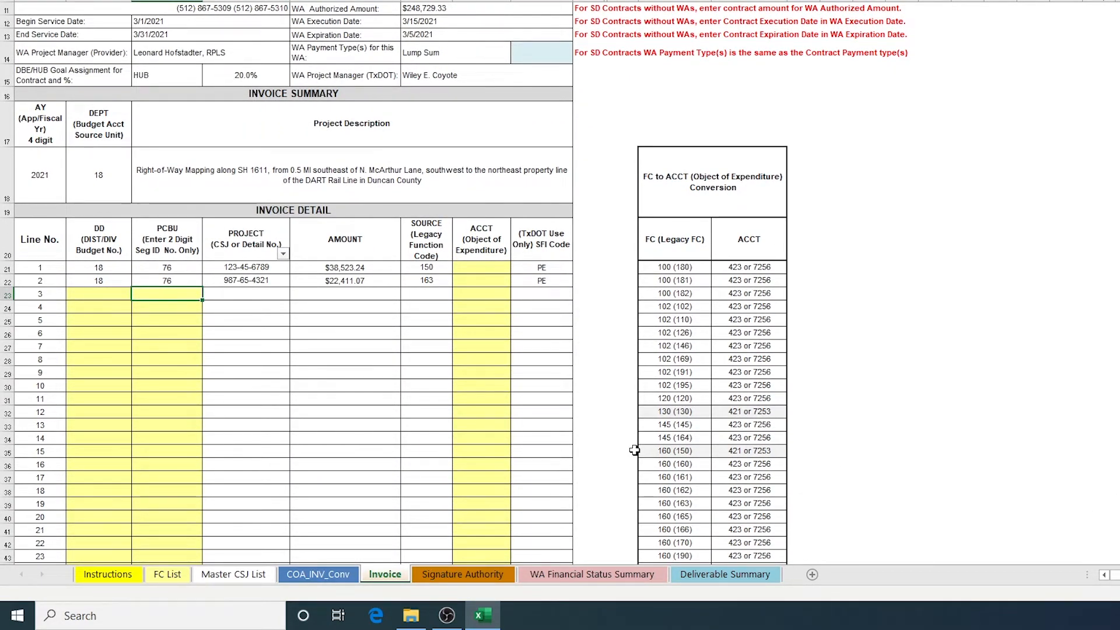
pyautogui.click(479, 272)
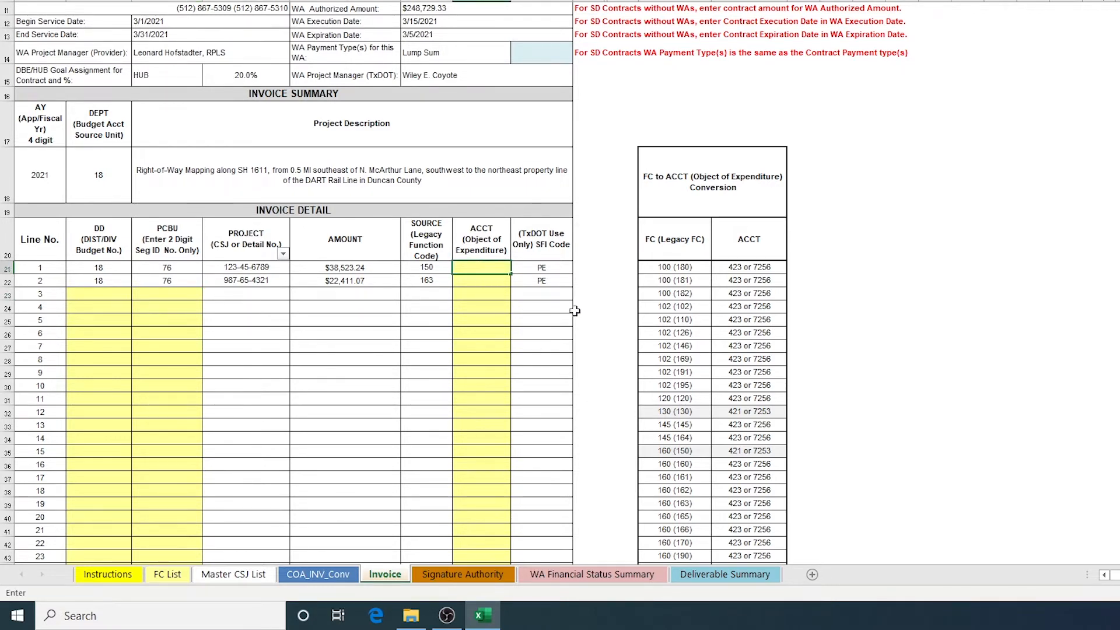
pyautogui.write('7253')
pyautogui.press('Return')
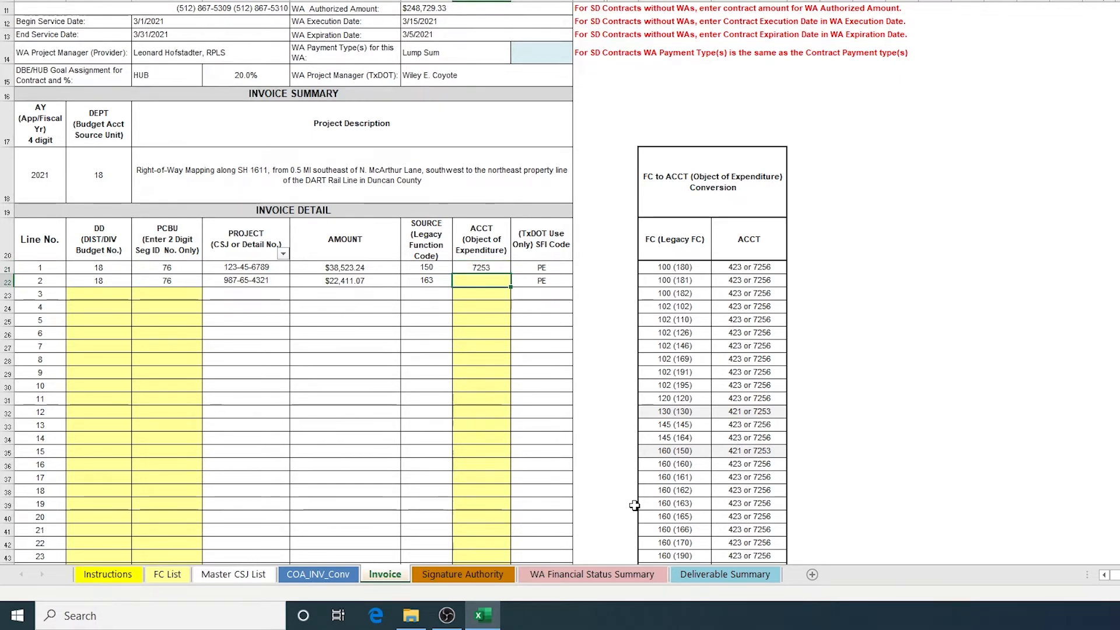
pyautogui.click(486, 282)
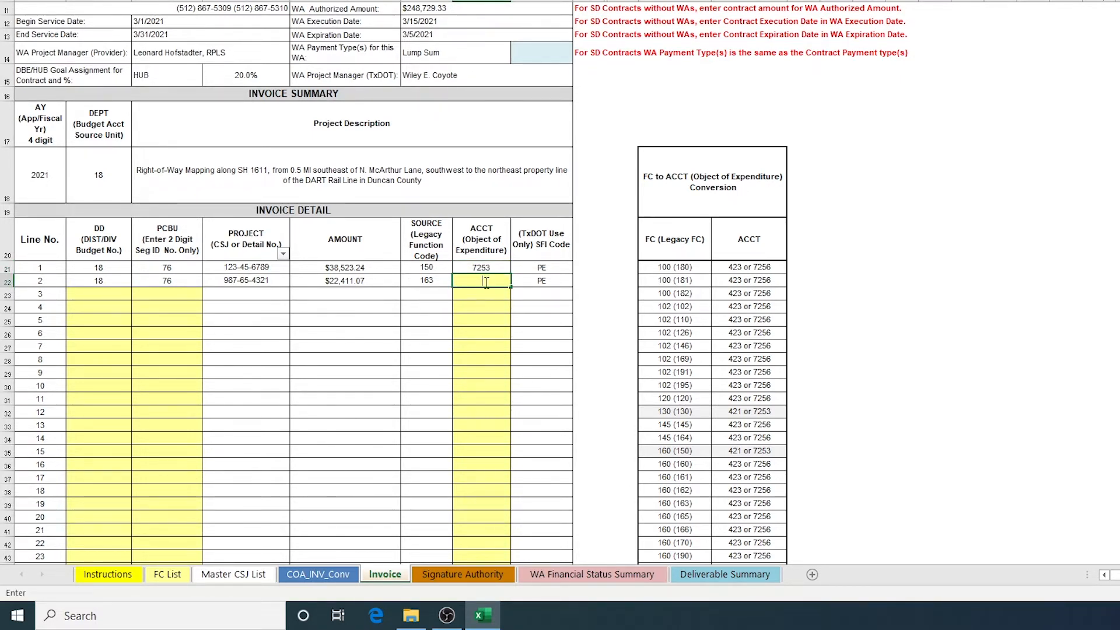
pyautogui.write('7256')
pyautogui.press('Return')
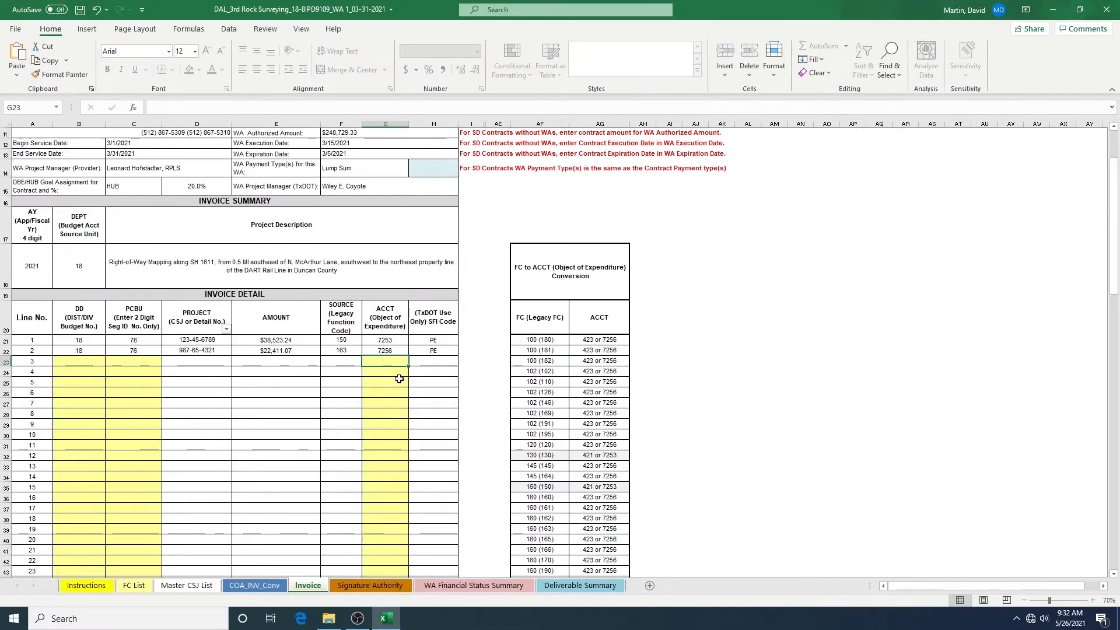
# Step: Filter the PROJECT (CSJ or Detail No.) column of the Invoice Detail to exclude blank rows
pyautogui.click(227, 329)
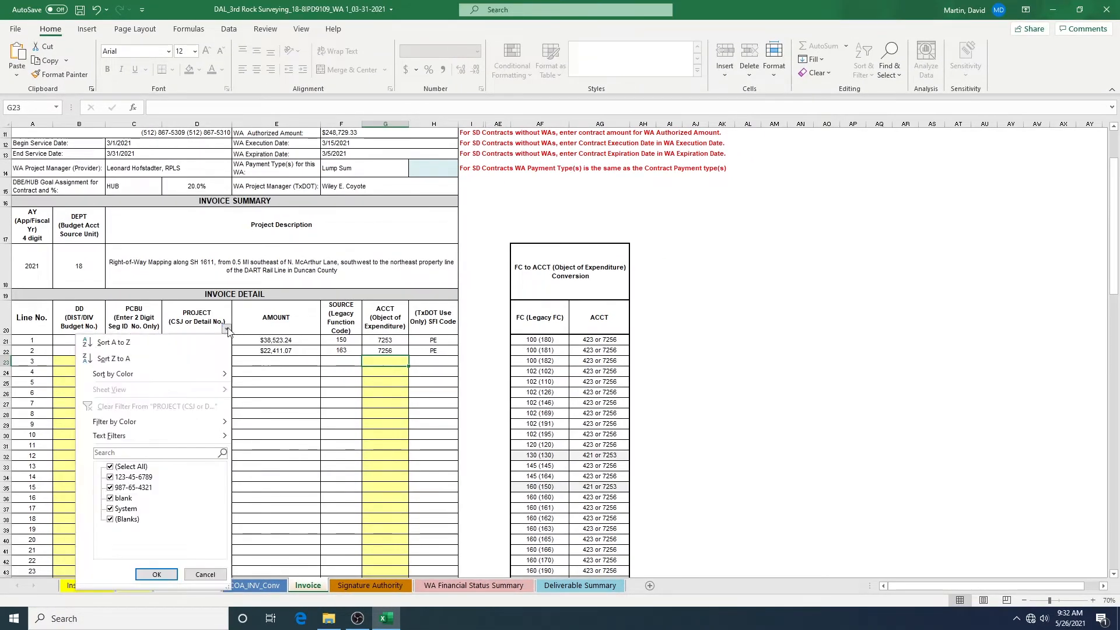
pyautogui.click(120, 524)
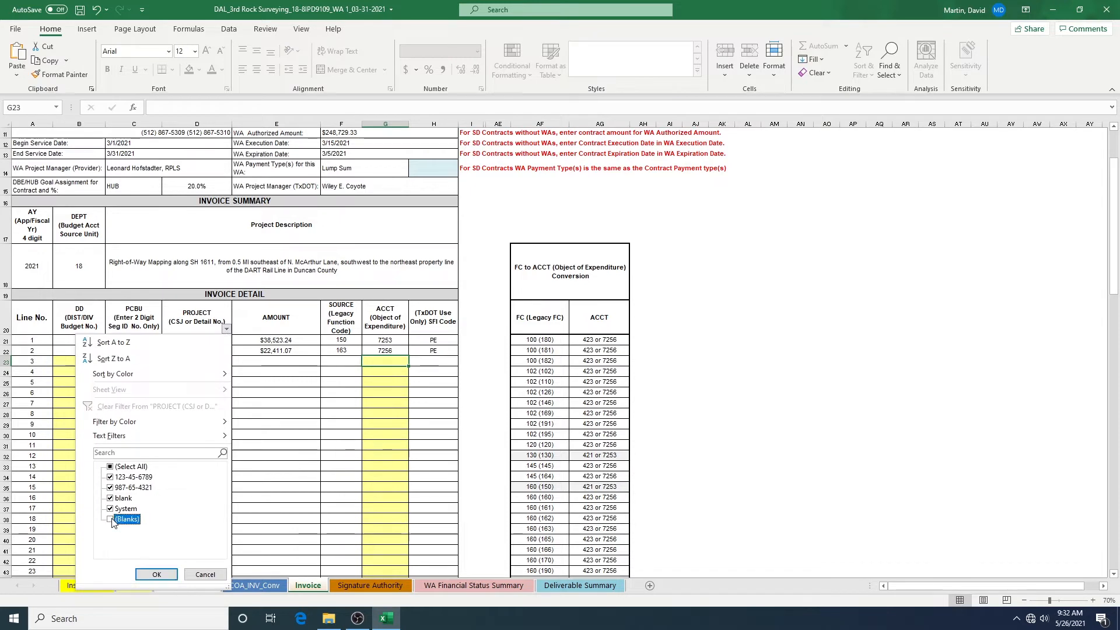
pyautogui.click(146, 573)
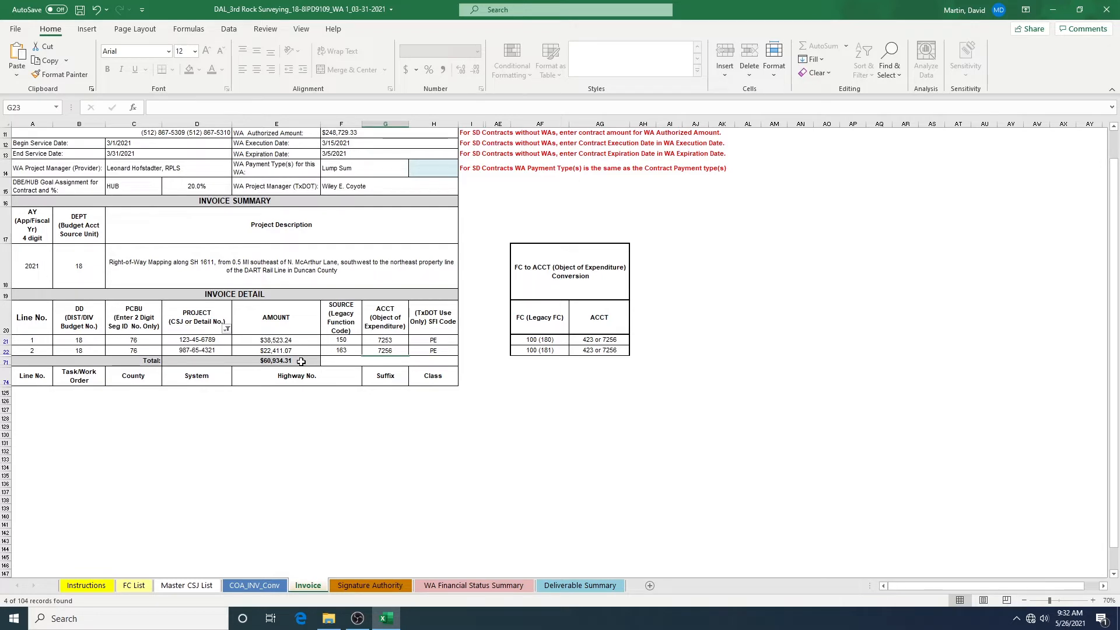
# Step: Compare the invoice totals on the Signature Authority, WA Financial Status Summary and Invoice sheets
pyautogui.click(370, 586)
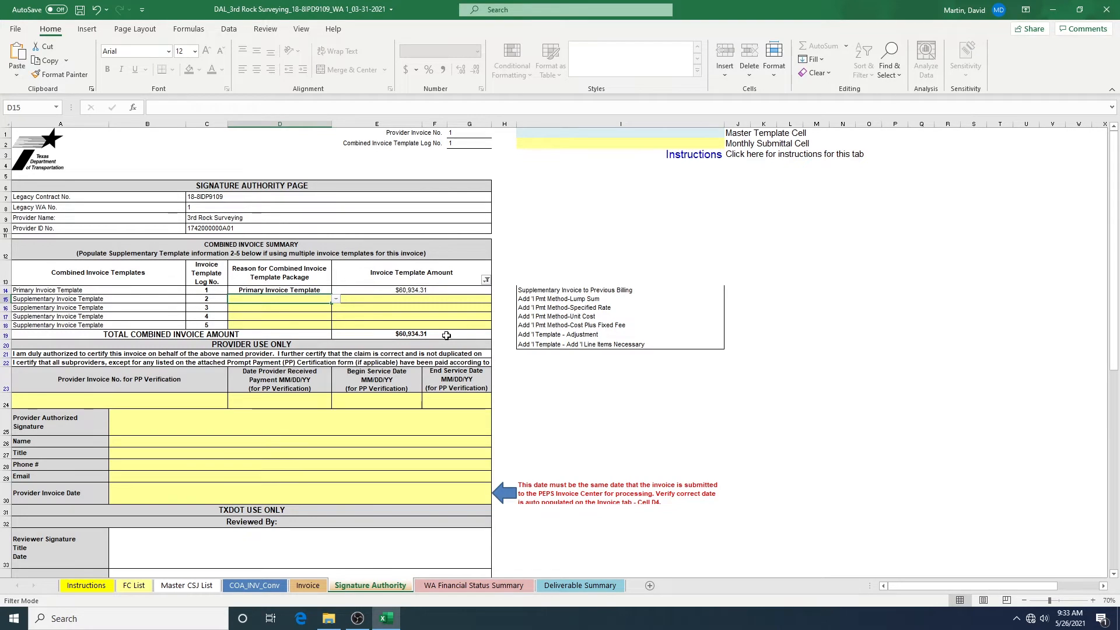
pyautogui.click(467, 586)
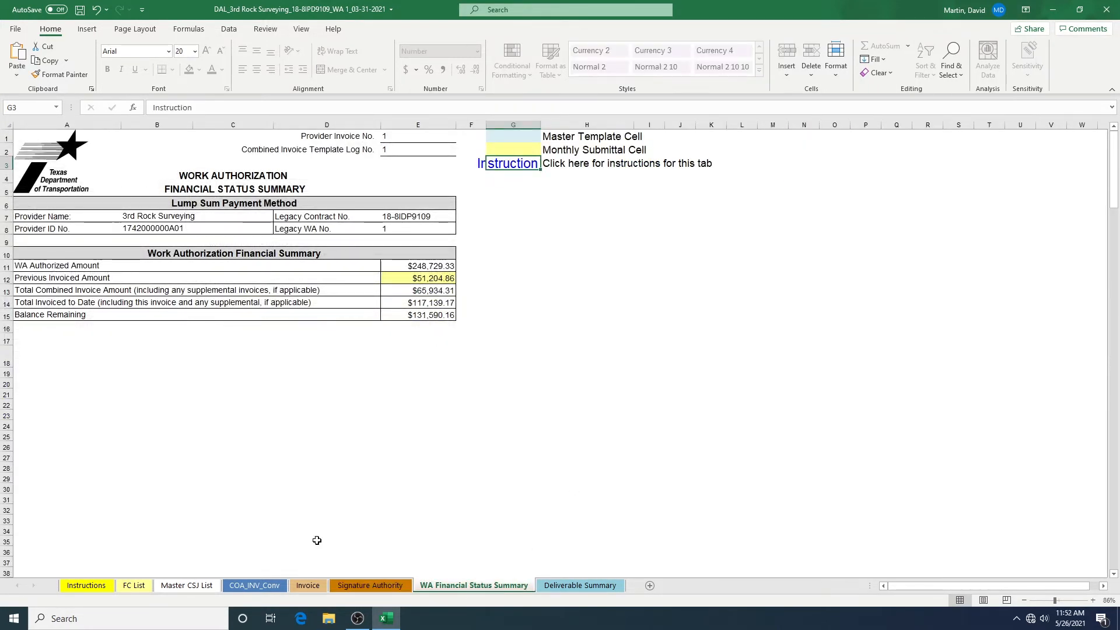
pyautogui.click(309, 585)
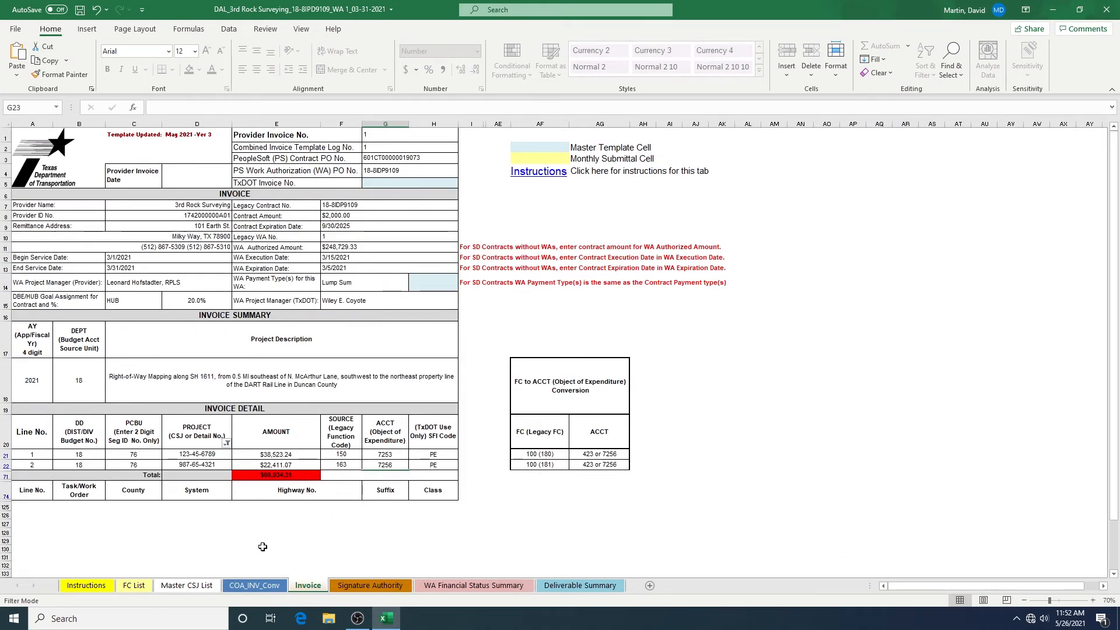
# Step: Review the COA_INV_Conv sheet down to its total and filter its Amount column to exclude blank rows
pyautogui.click(255, 586)
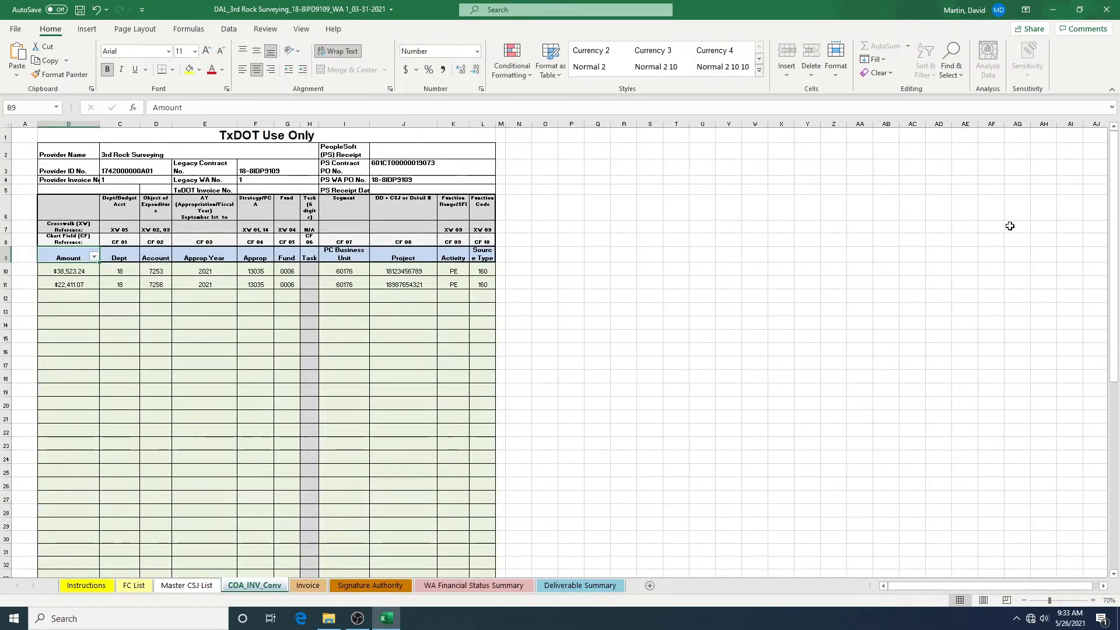
pyautogui.moveTo(1114, 207); pyautogui.dragTo(1114, 350)
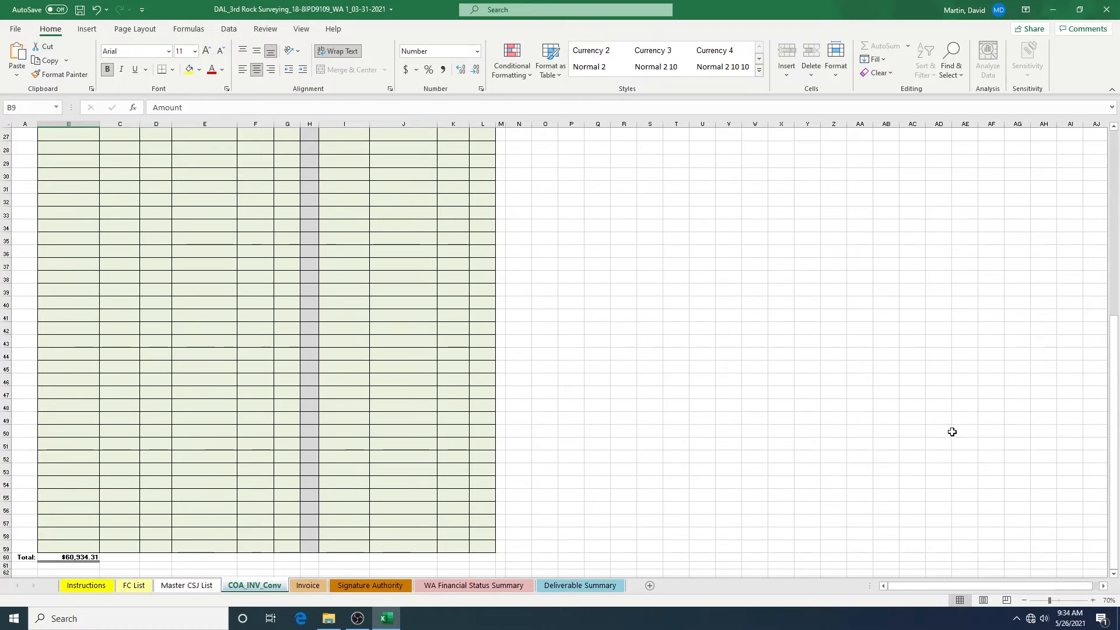
pyautogui.moveTo(1113, 408); pyautogui.dragTo(1118, 210)
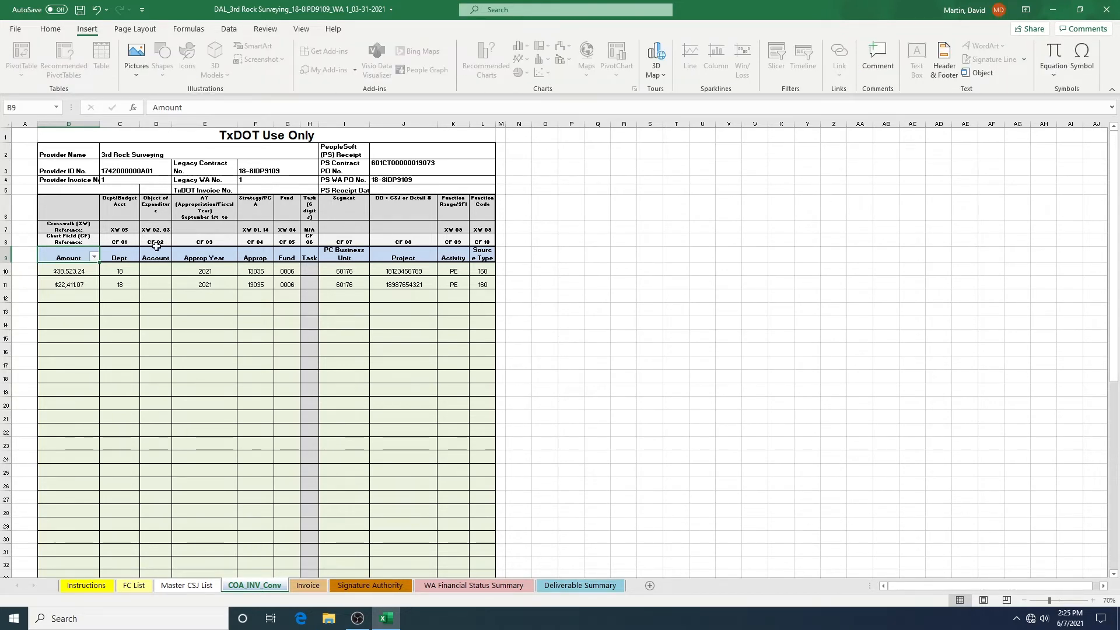
pyautogui.click(93, 257)
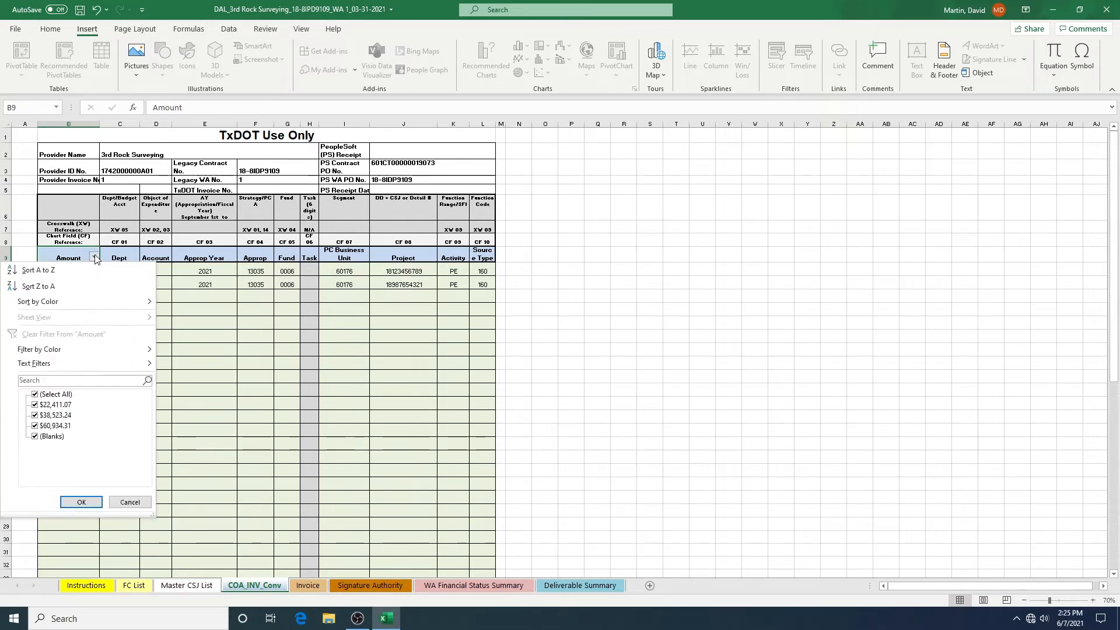
pyautogui.click(36, 437)
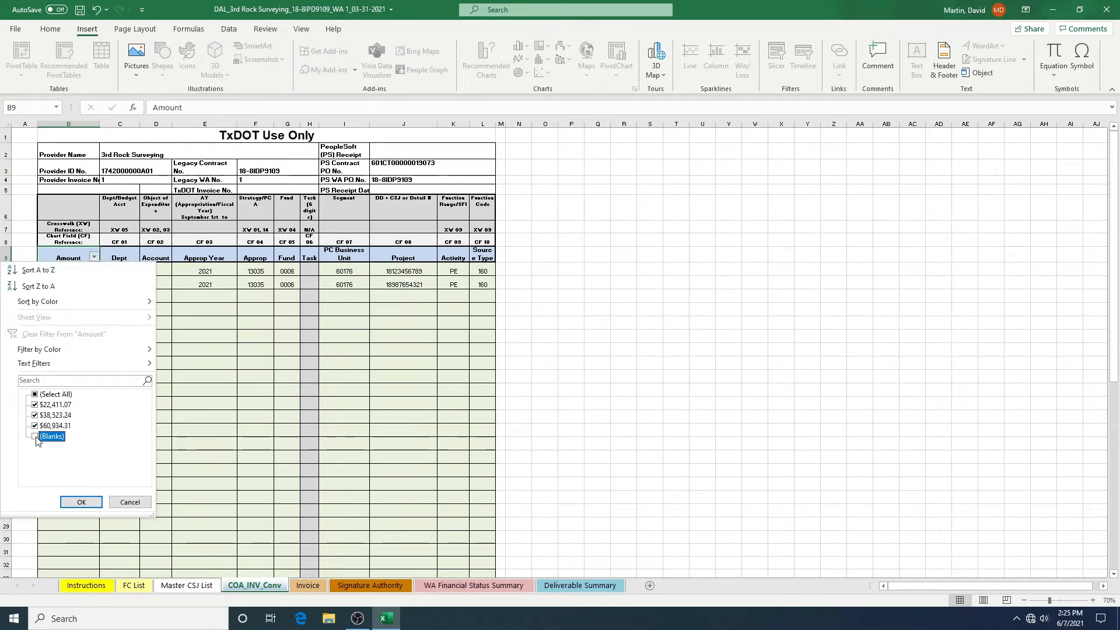
pyautogui.click(76, 503)
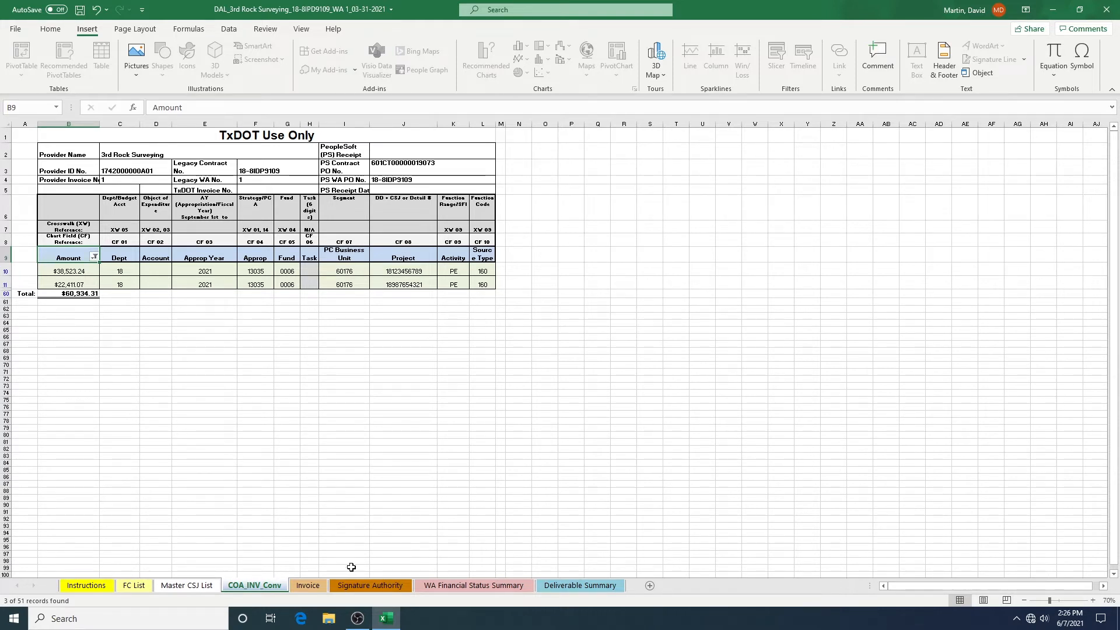
# Step: On the Signature Authority sheet, give template log no. 2 the reason "Add'l Pmt Method-Specified Rate" and an Invoice Template Amount of 5000.00
pyautogui.click(373, 588)
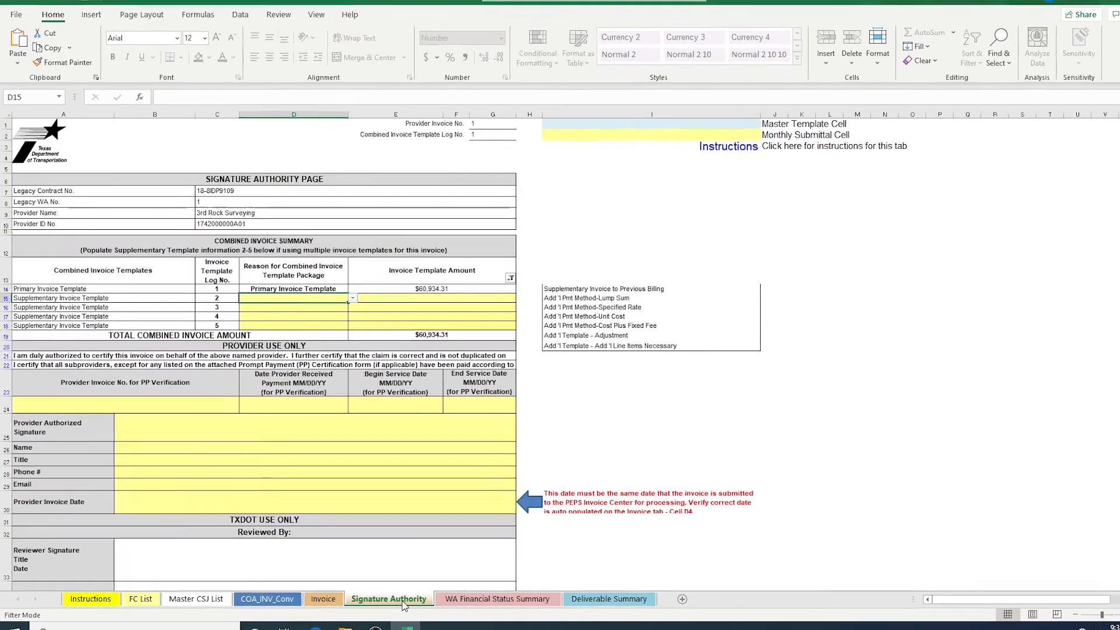
pyautogui.click(352, 298)
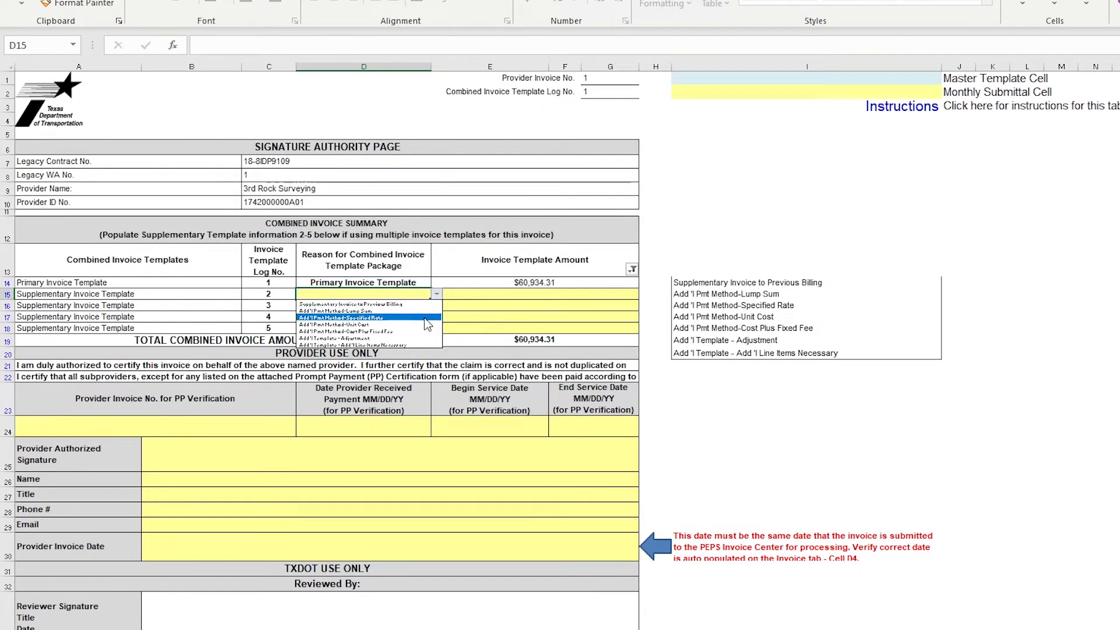
pyautogui.click(425, 317)
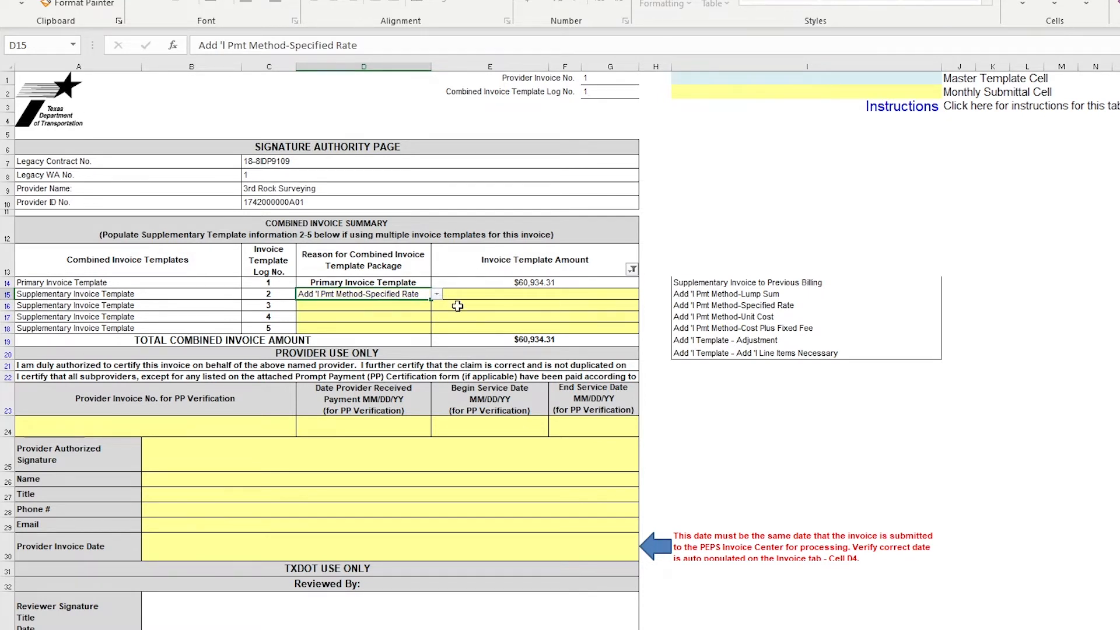
pyautogui.doubleClick(472, 294)
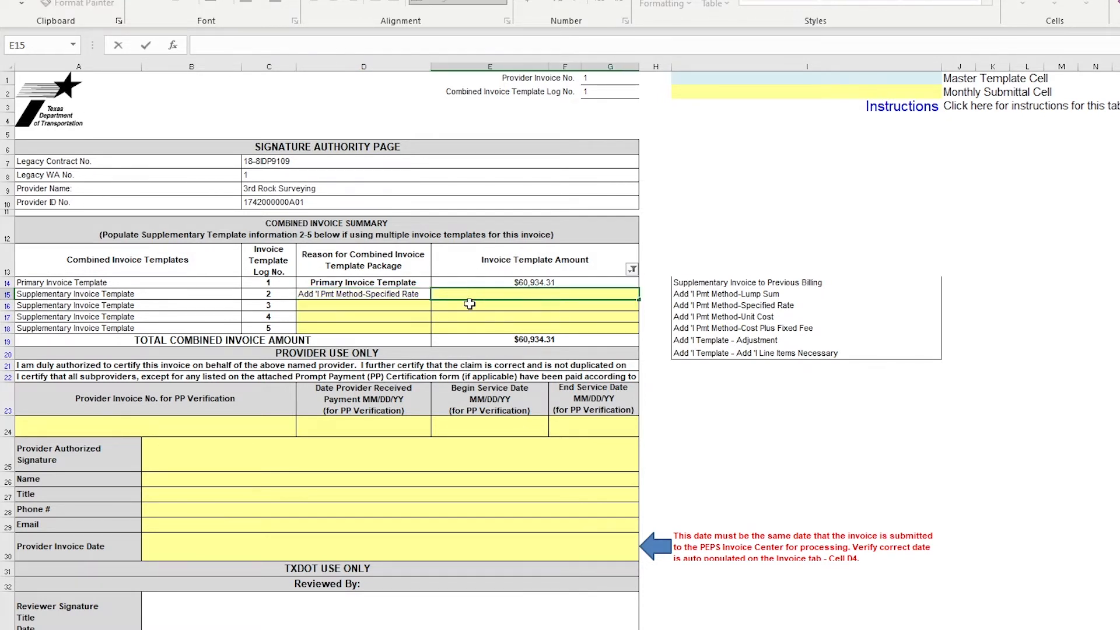
pyautogui.write('5000.00')
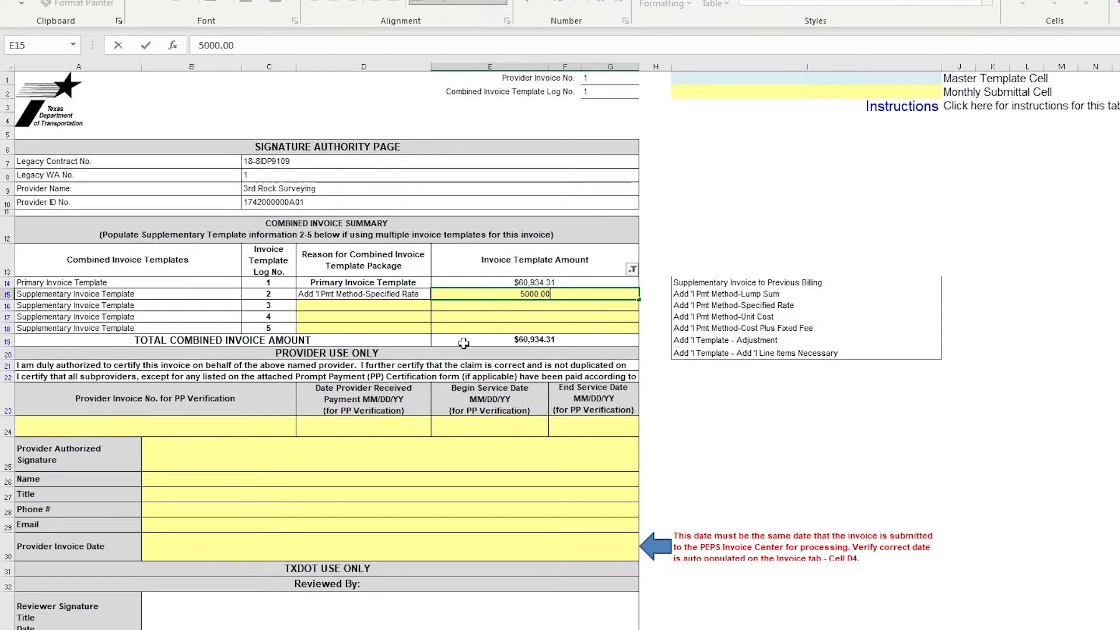
pyautogui.press('Return')
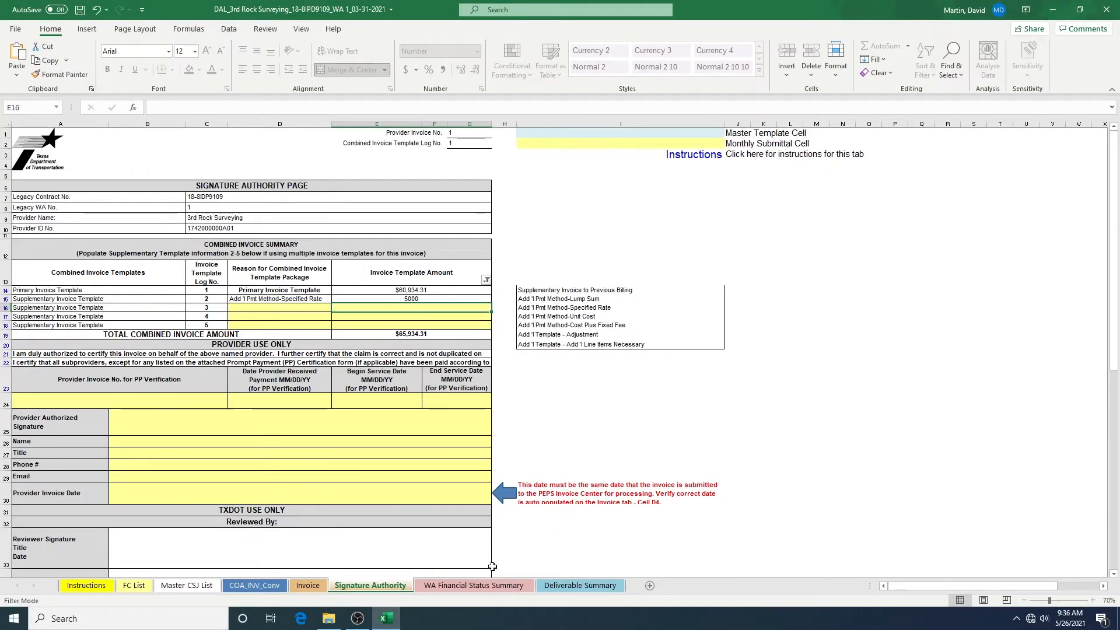
# Step: Check the WA Financial Status Summary and set the Combined Invoice Template Log No. on the Invoice sheet to 2
pyautogui.click(496, 585)
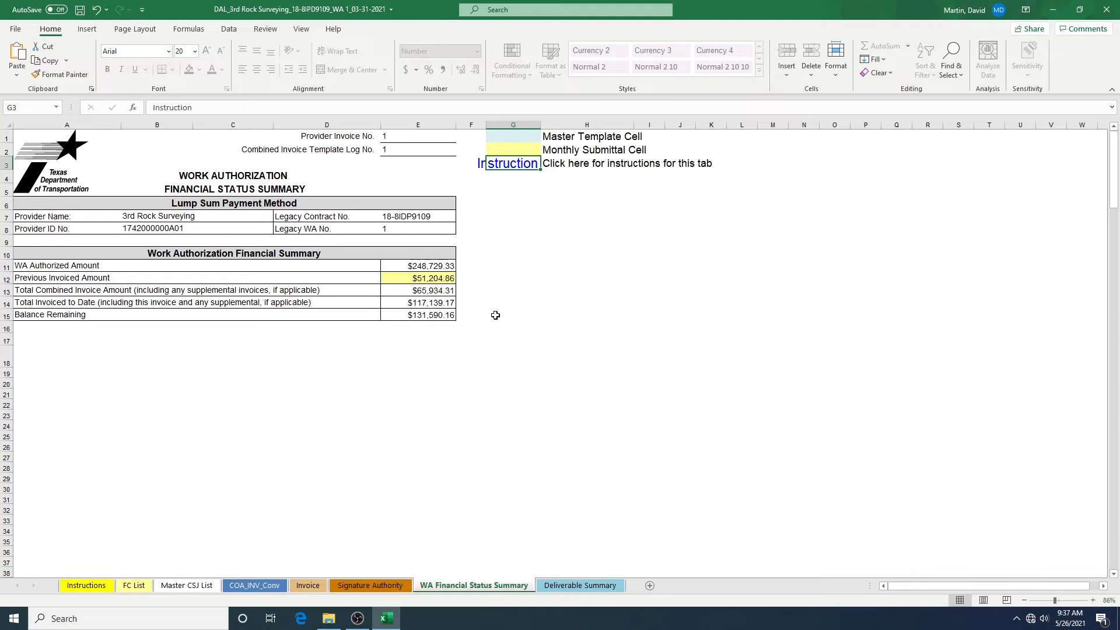
pyautogui.click(308, 586)
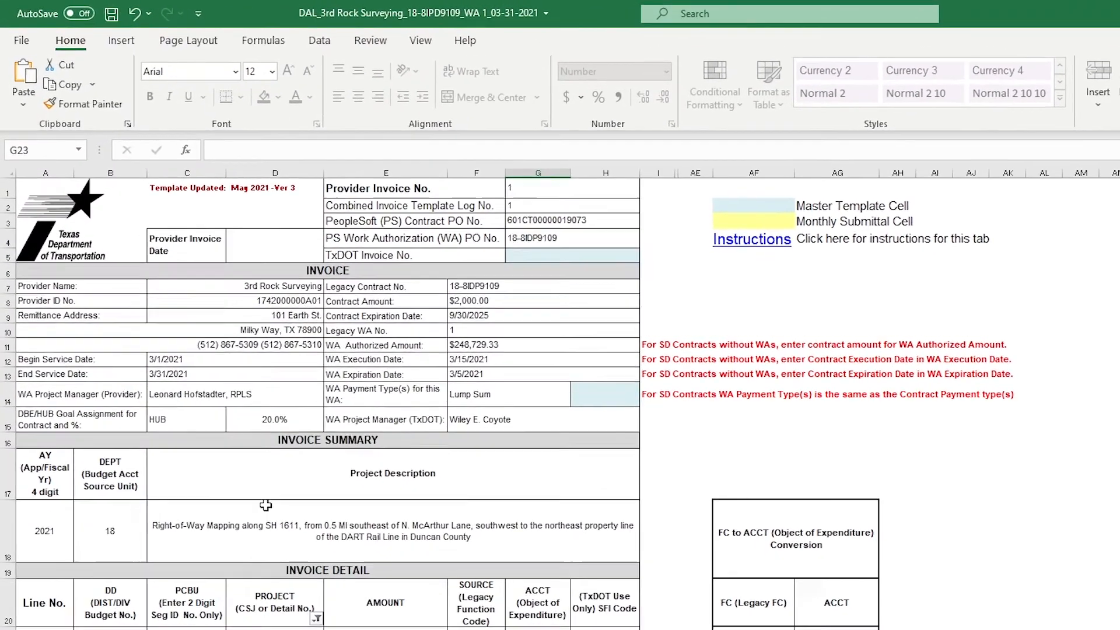
pyautogui.doubleClick(520, 205)
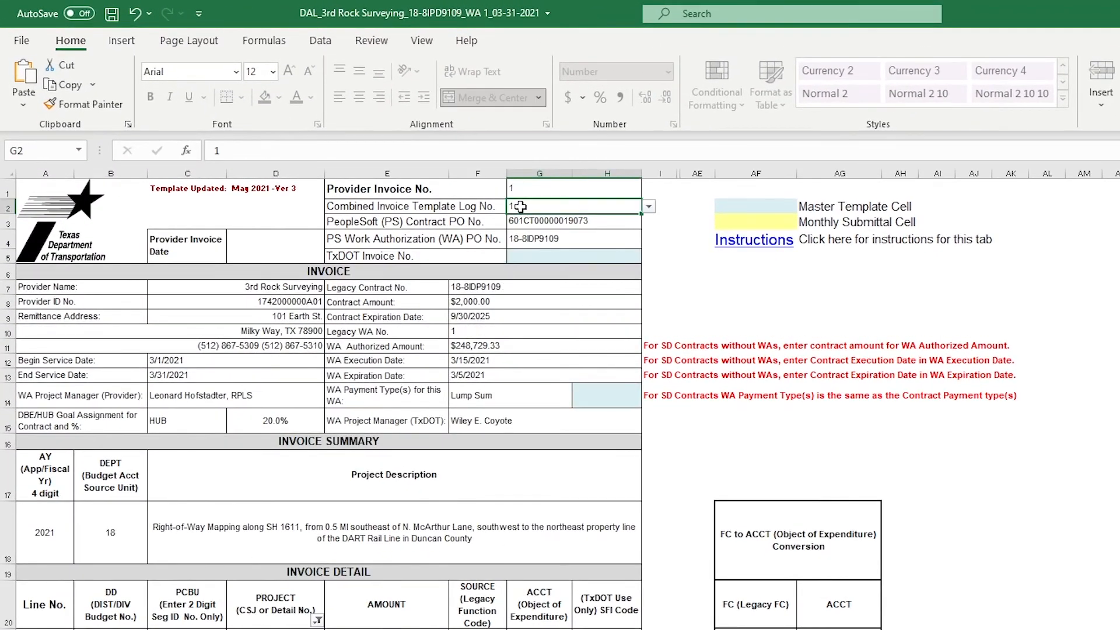
pyautogui.moveTo(514, 206); pyautogui.dragTo(500, 206)
pyautogui.write('2')
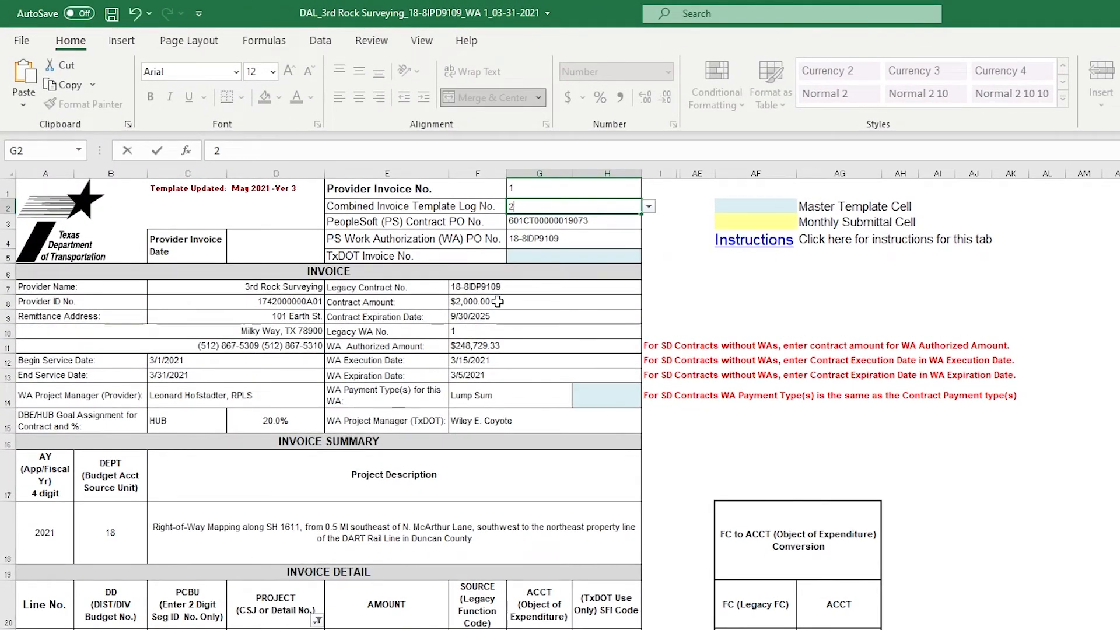
pyautogui.press('Return')
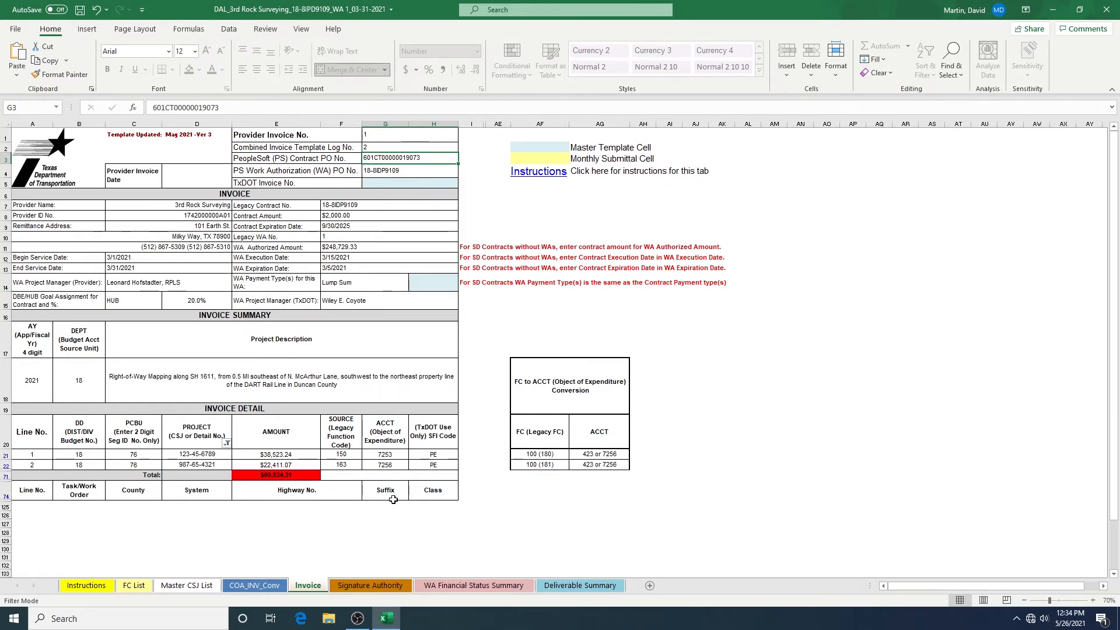
# Step: Fill in the Signature Authority PP Verification row with invoice no. 1234, payment received 4/30/2021, begin service date 3/1/2021 and end service date 3/31/2021
pyautogui.click(370, 585)
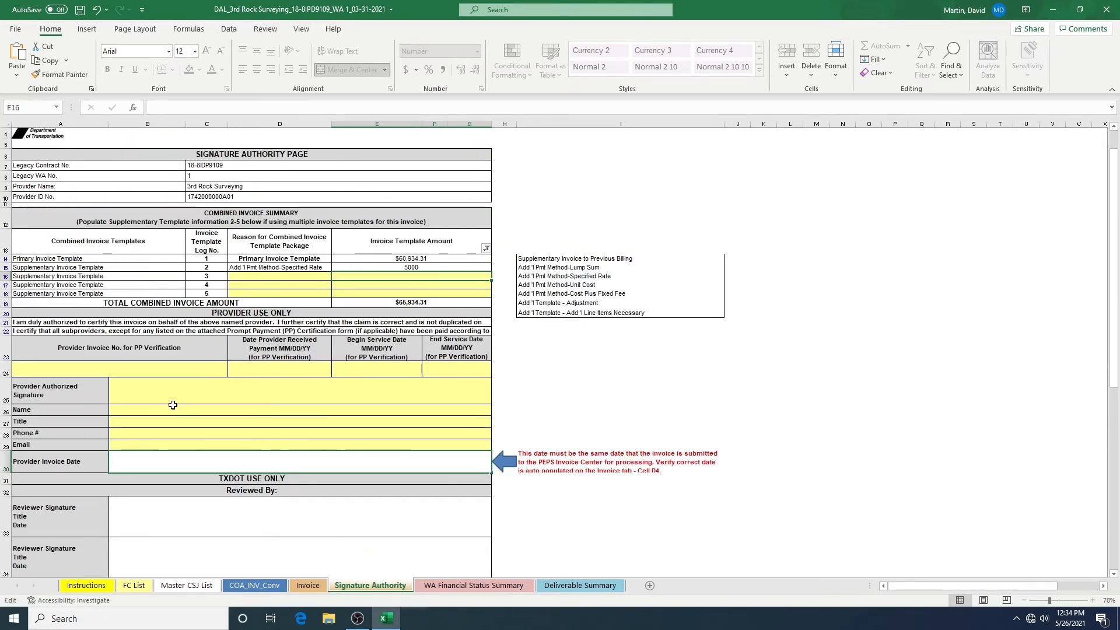
pyautogui.click(134, 369)
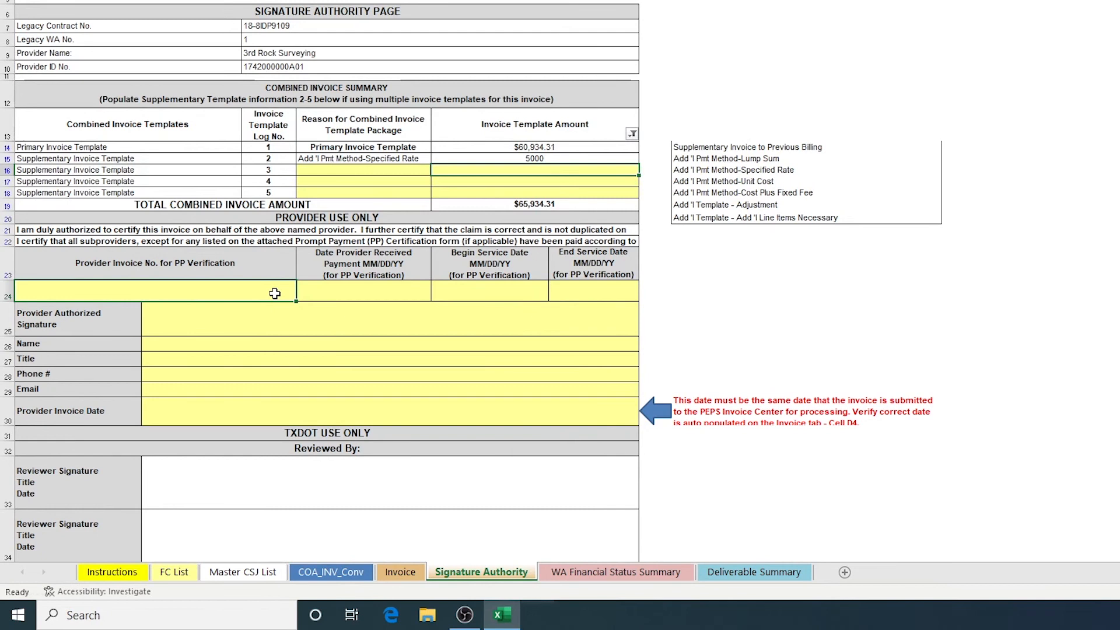
pyautogui.write('1')
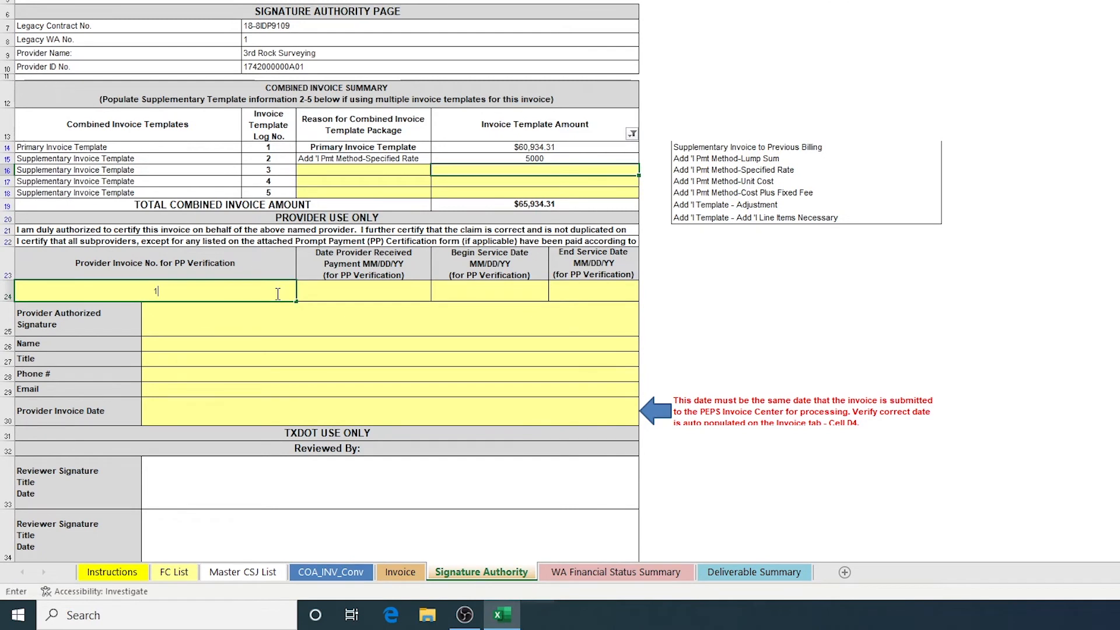
pyautogui.write('234')
pyautogui.press('Tab')
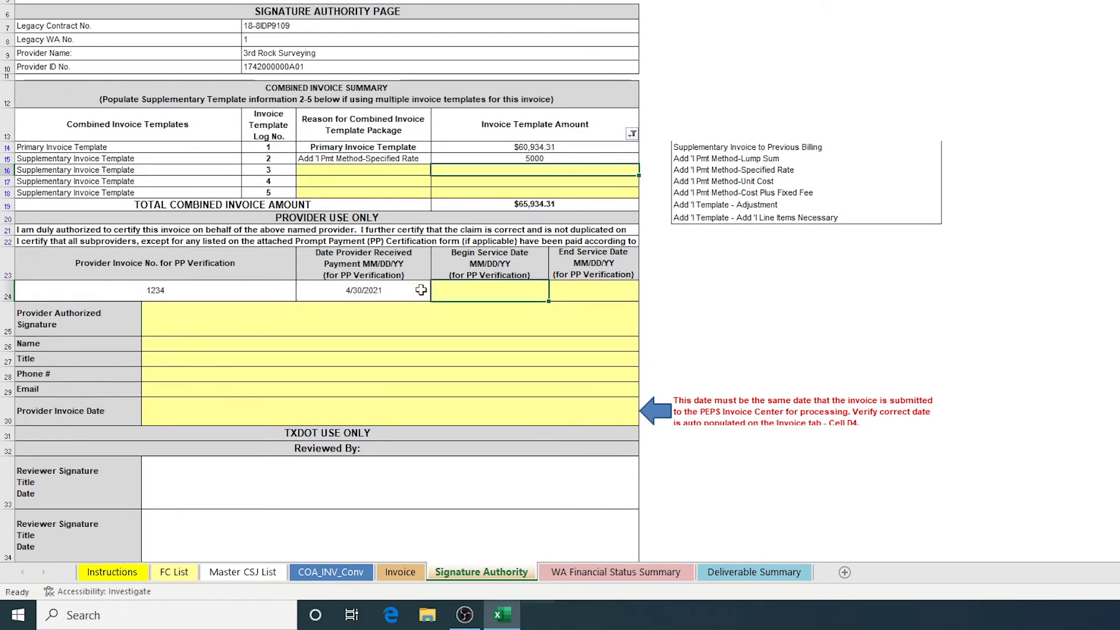
pyautogui.write('3/1/2021')
pyautogui.press('Tab')
pyautogui.write('3/31/2021')
pyautogui.press('Return')
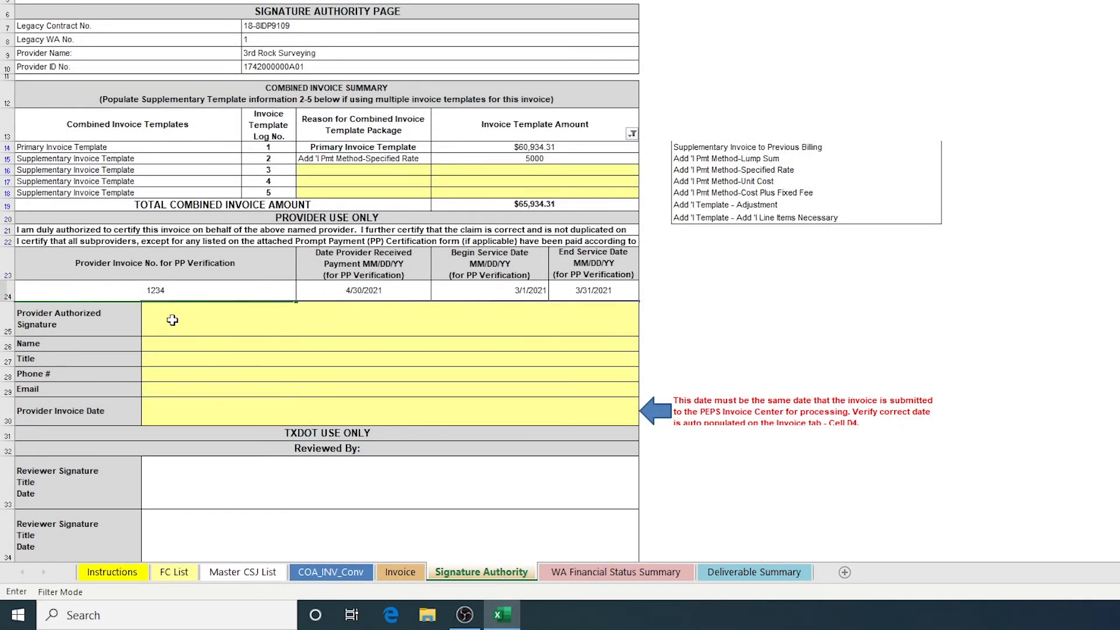
# Step: Fill in the provider's name, title Accountant, phone number and email on the Signature Authority sheet, and set the Provider Invoice Date to 4/15/2021
pyautogui.press('Left')
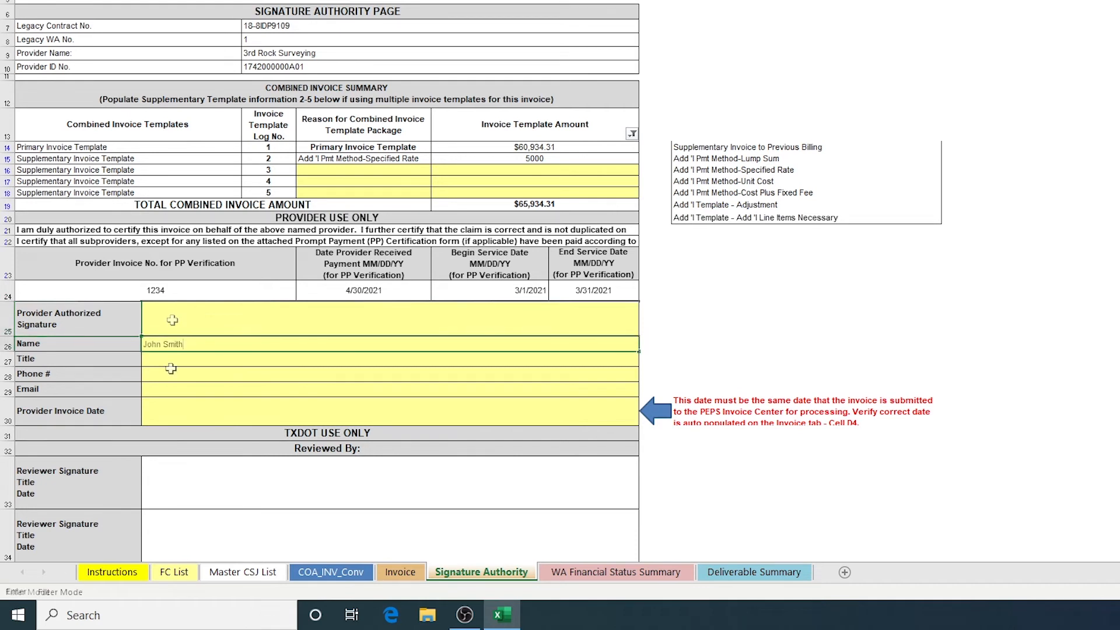
pyautogui.press('Return')
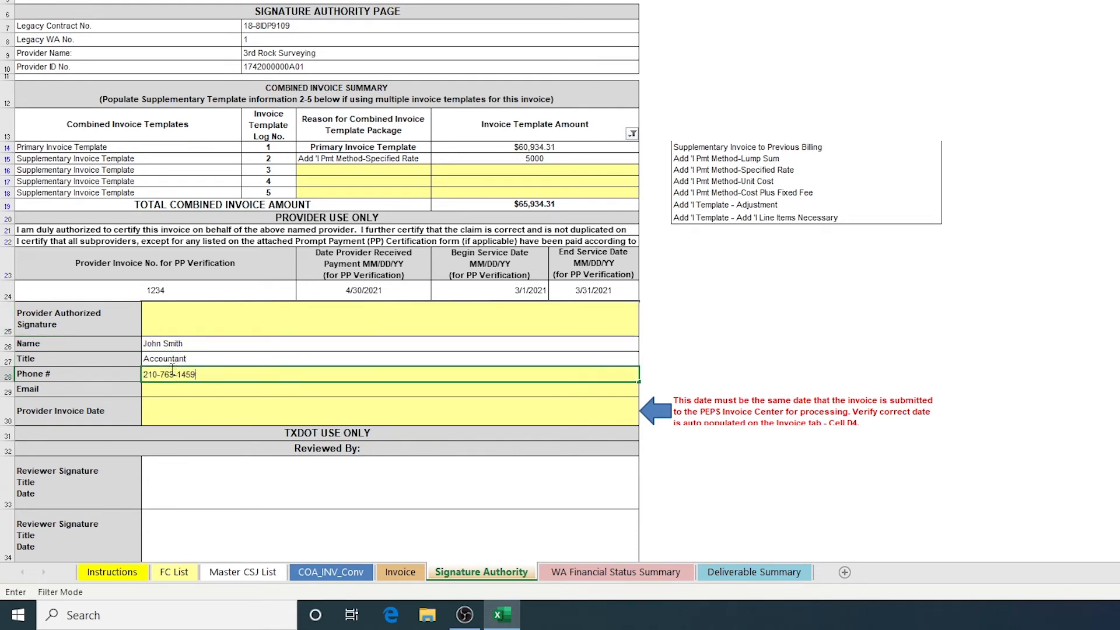
pyautogui.press('Return')
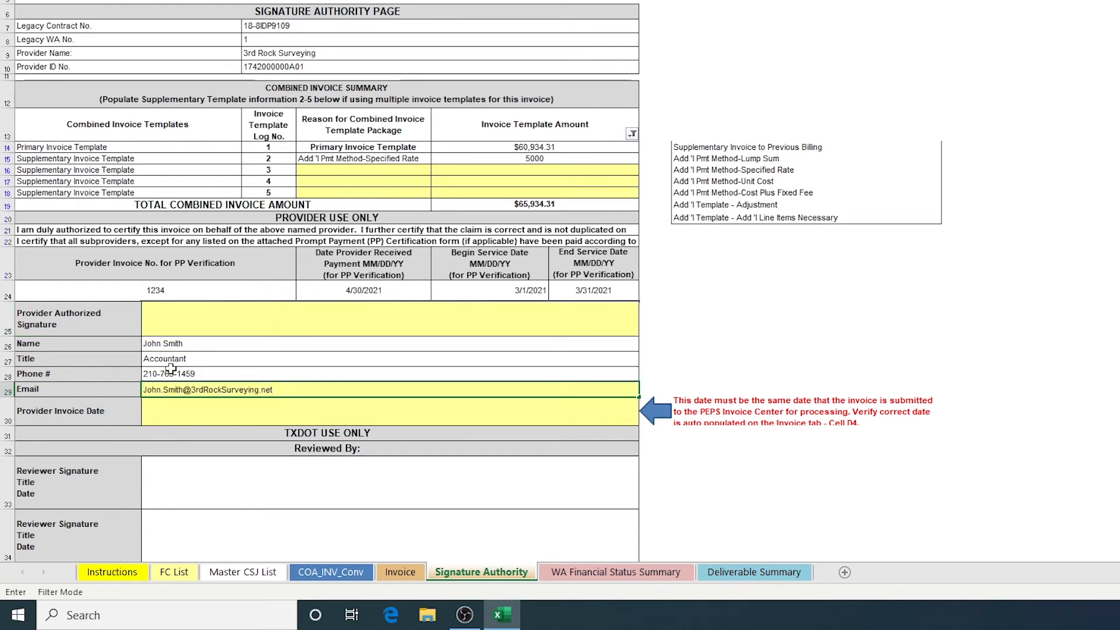
pyautogui.press('Return')
pyautogui.write('4/15/2021')
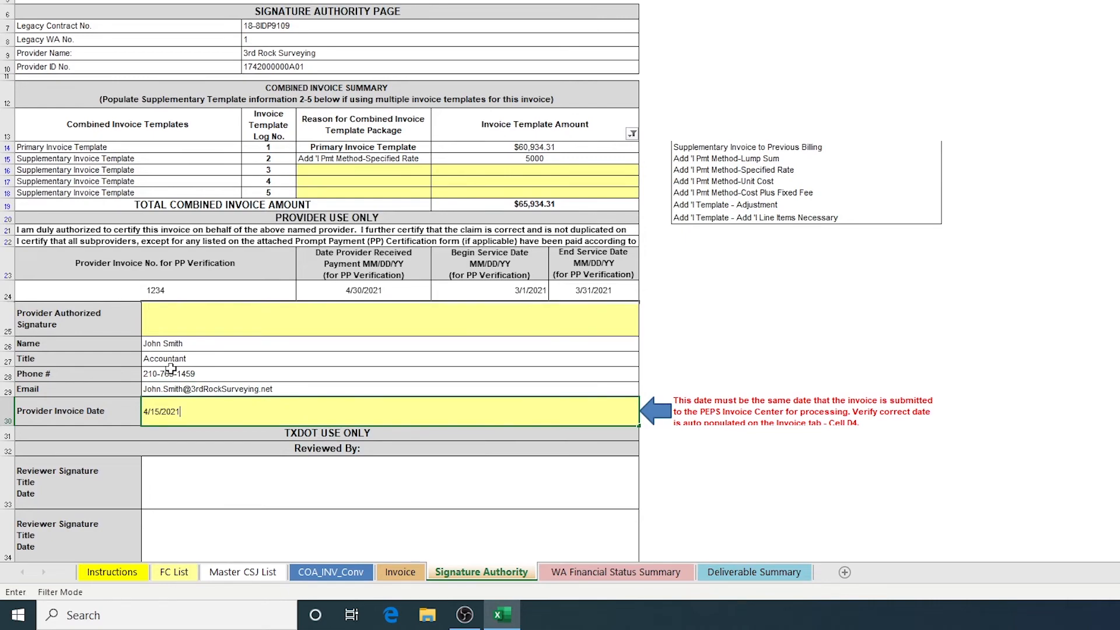
pyautogui.press('Return')
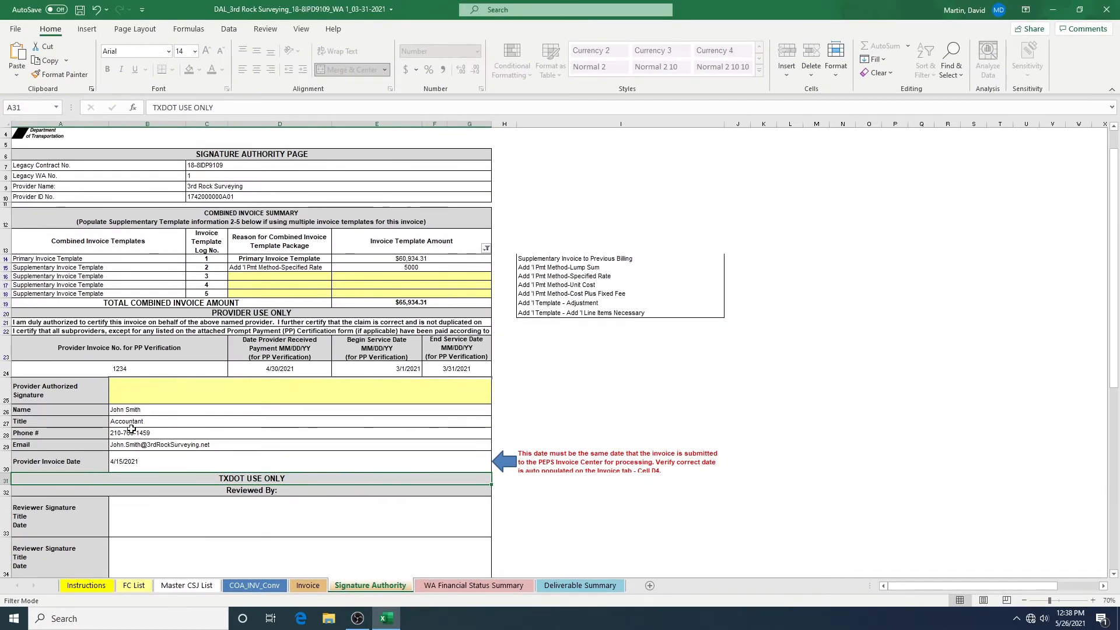
# Step: Hide the Instructions, FC List and Master CSJ List sheets
pyautogui.scroll(1, 233, 524)
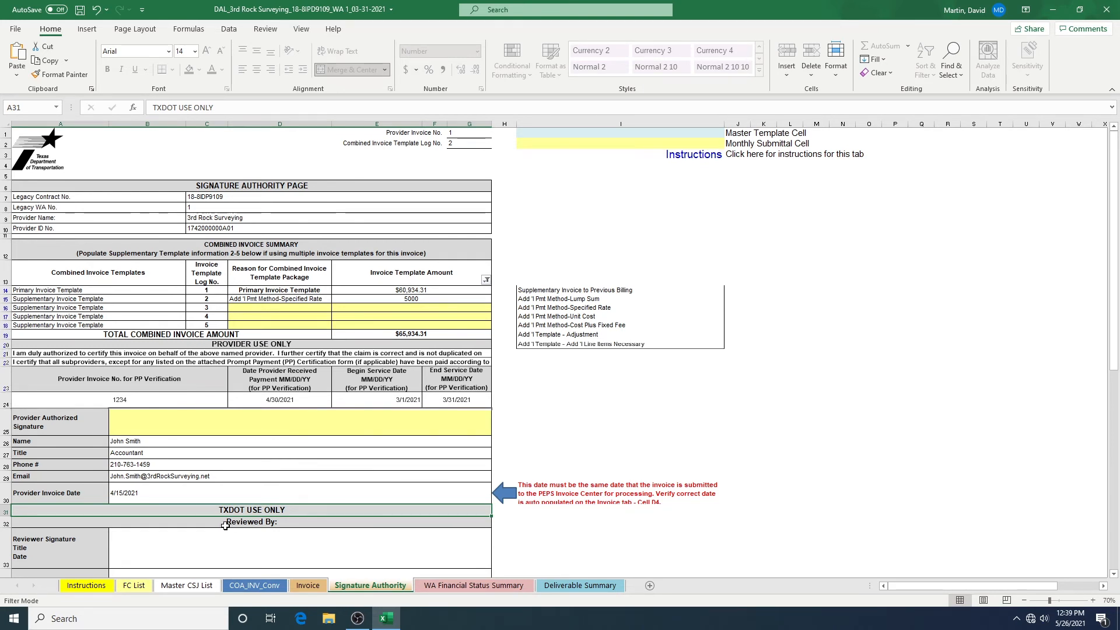
pyautogui.rightClick(99, 585)
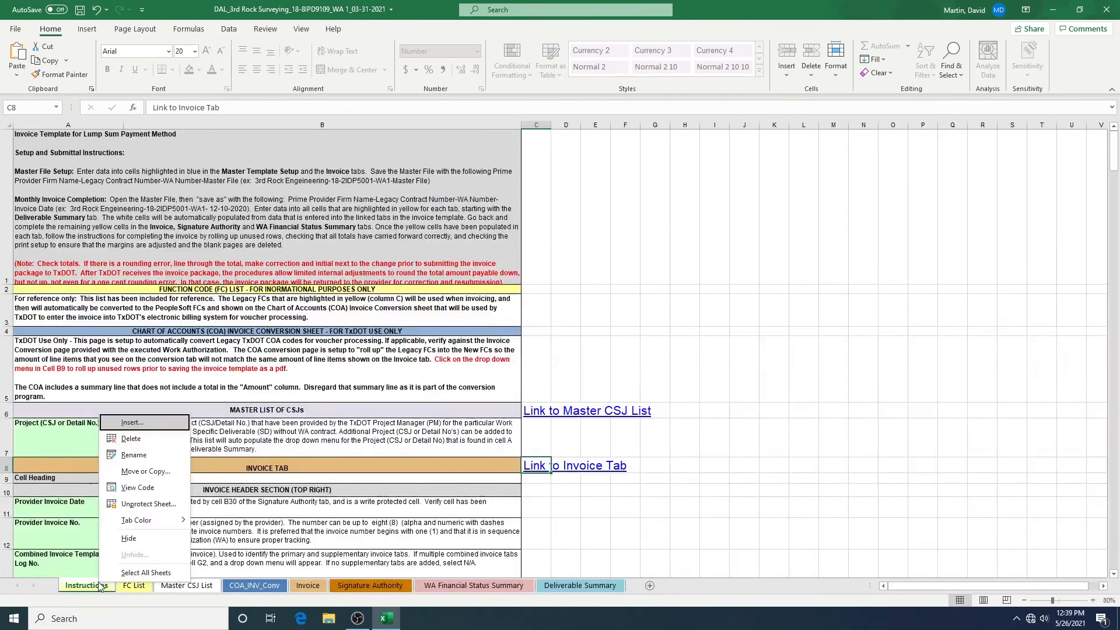
pyautogui.click(128, 539)
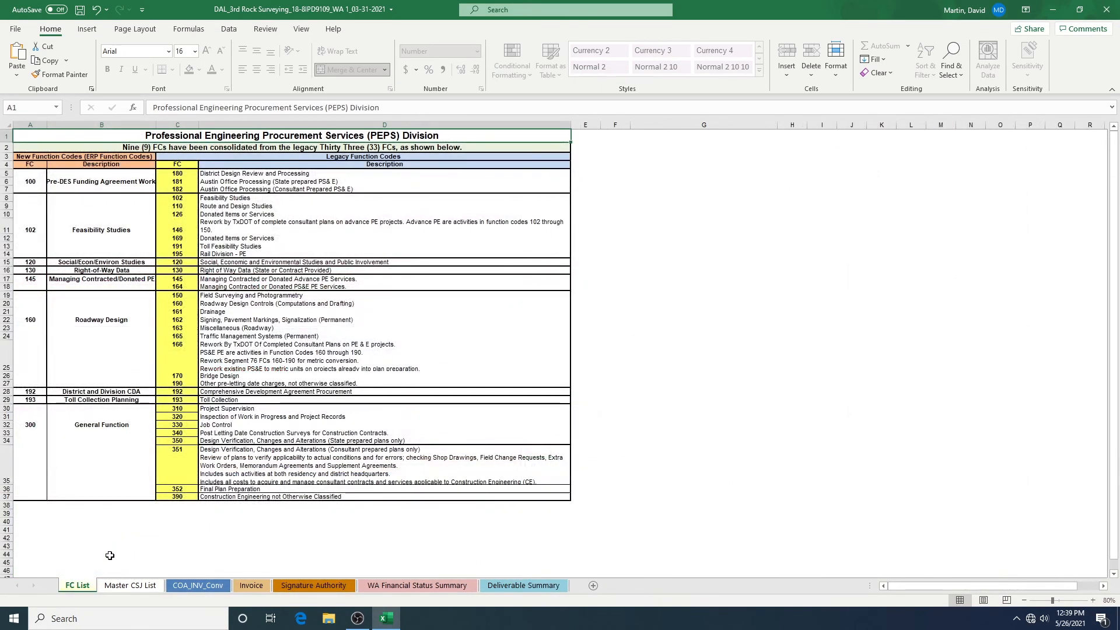
pyautogui.rightClick(85, 585)
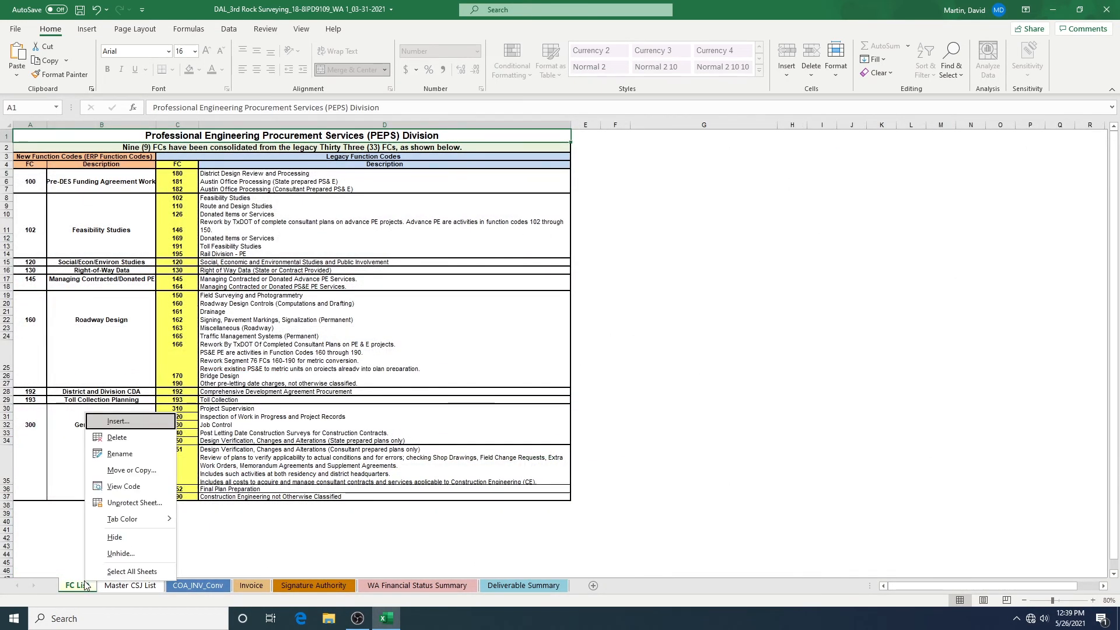
pyautogui.click(115, 537)
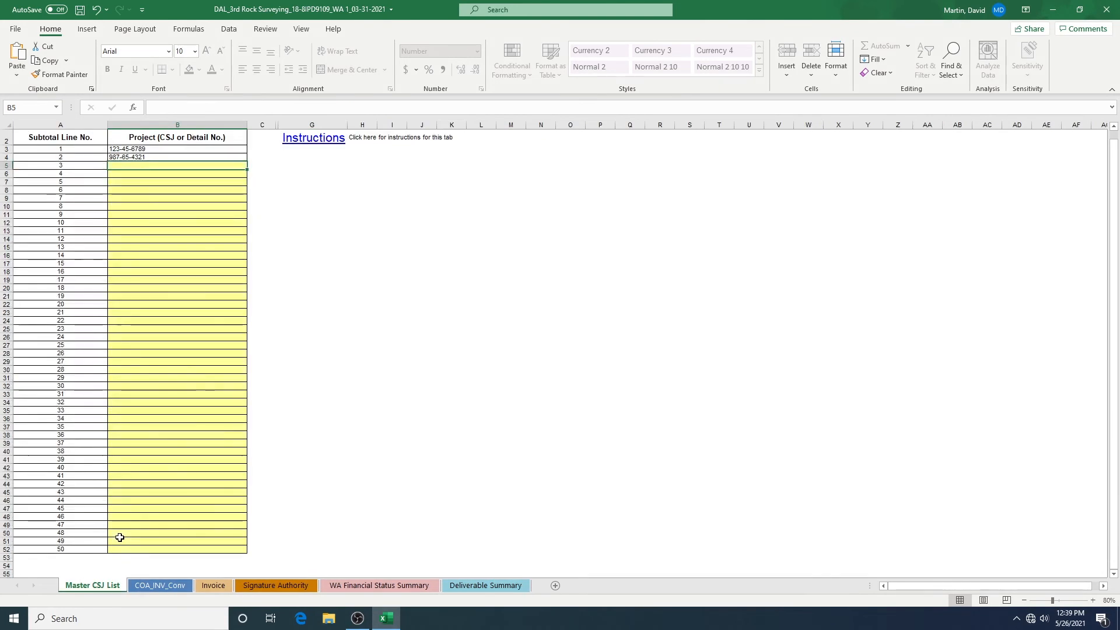
pyautogui.rightClick(99, 587)
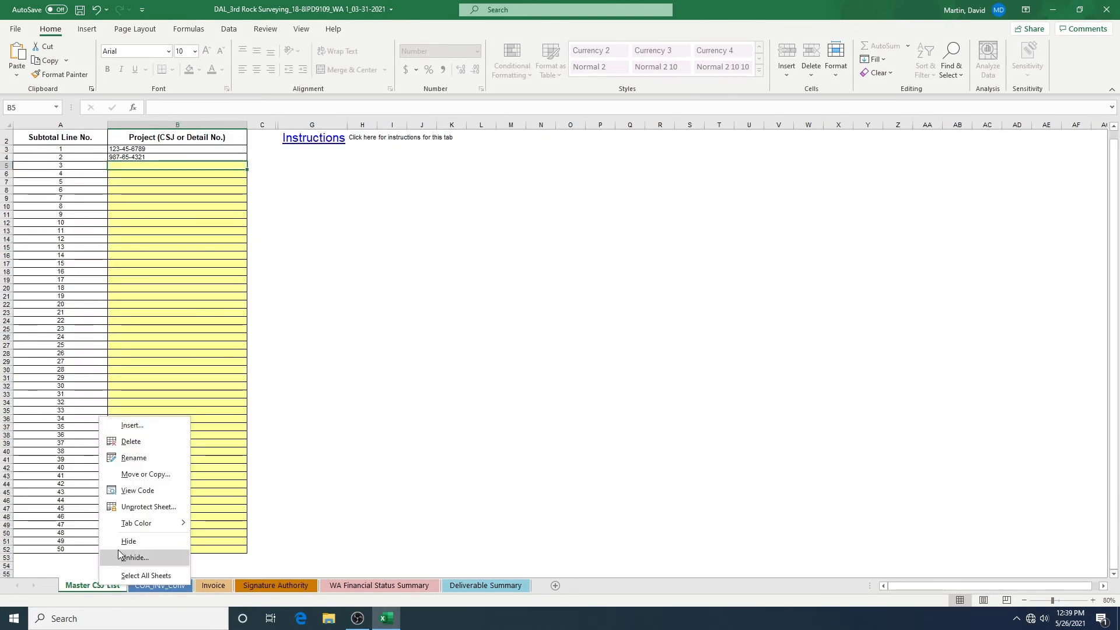
pyautogui.click(127, 541)
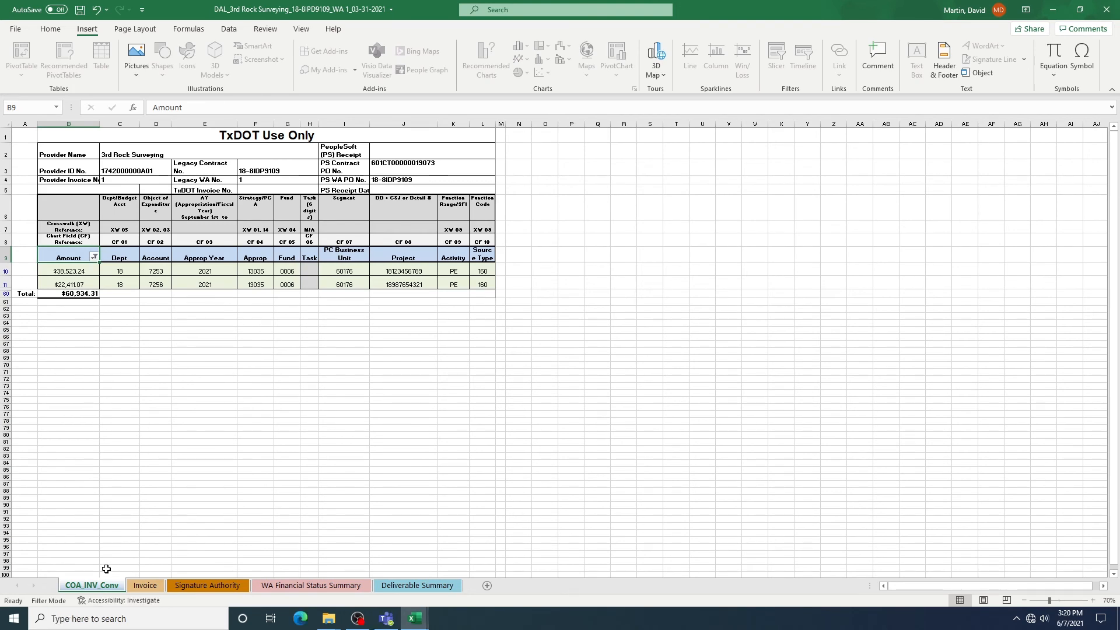
# Step: Select all remaining sheets and check every page of the entire workbook in the print preview
pyautogui.rightClick(103, 587)
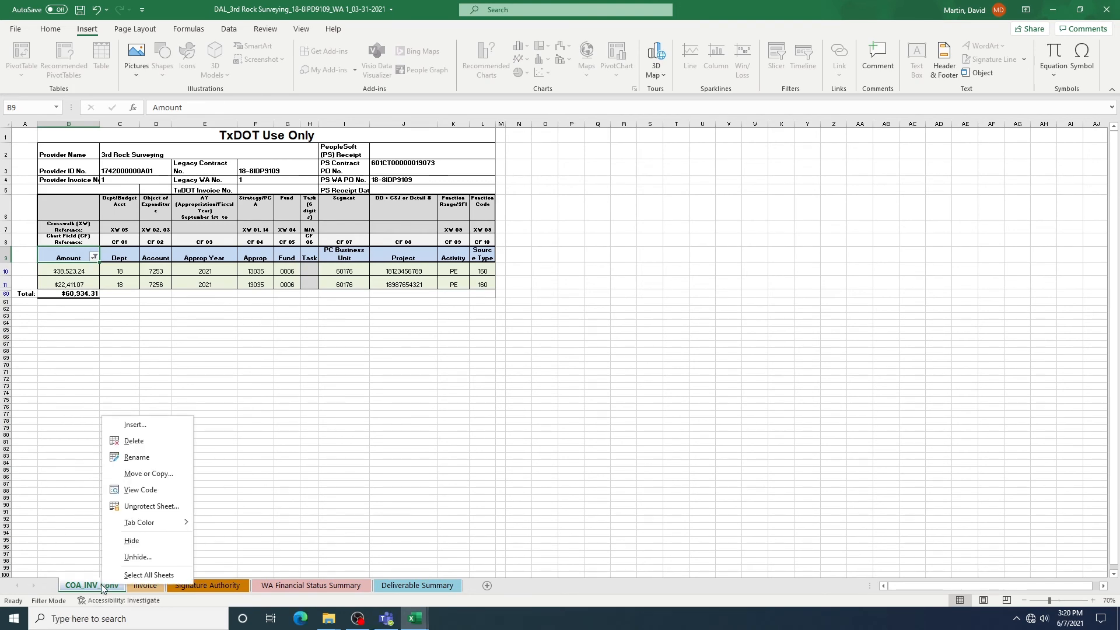
pyautogui.click(139, 574)
pyautogui.click(15, 29)
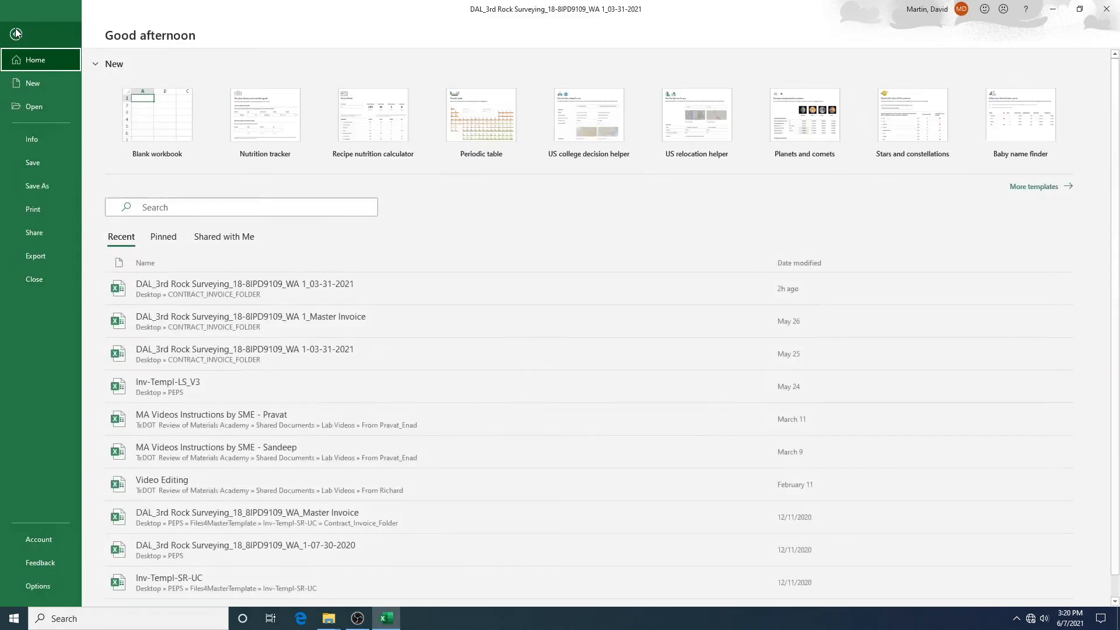
pyautogui.click(33, 210)
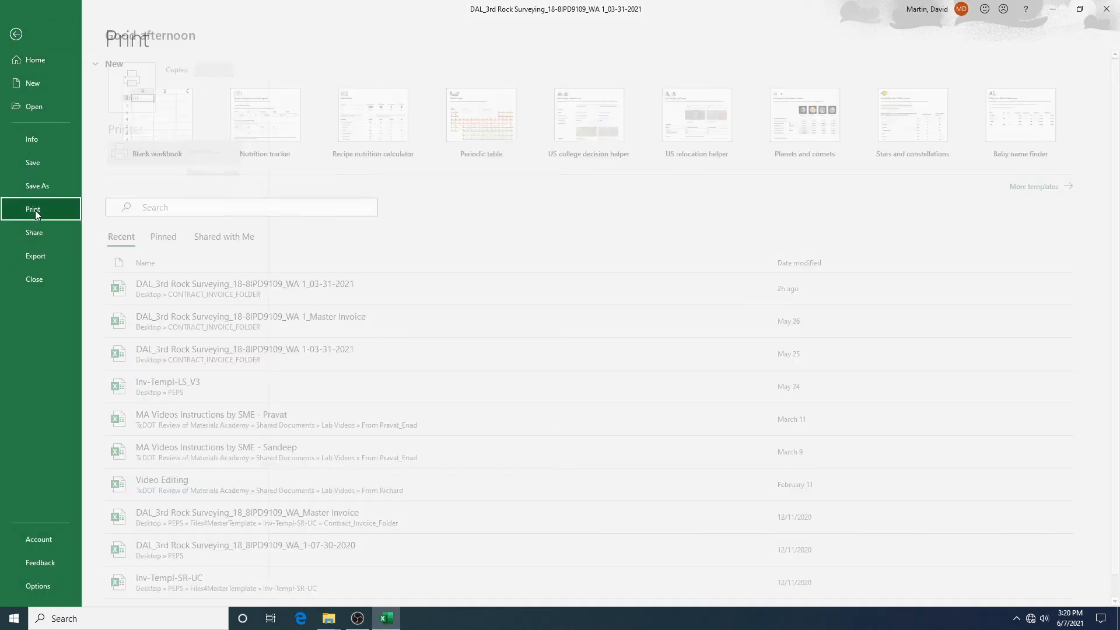
pyautogui.click(682, 324)
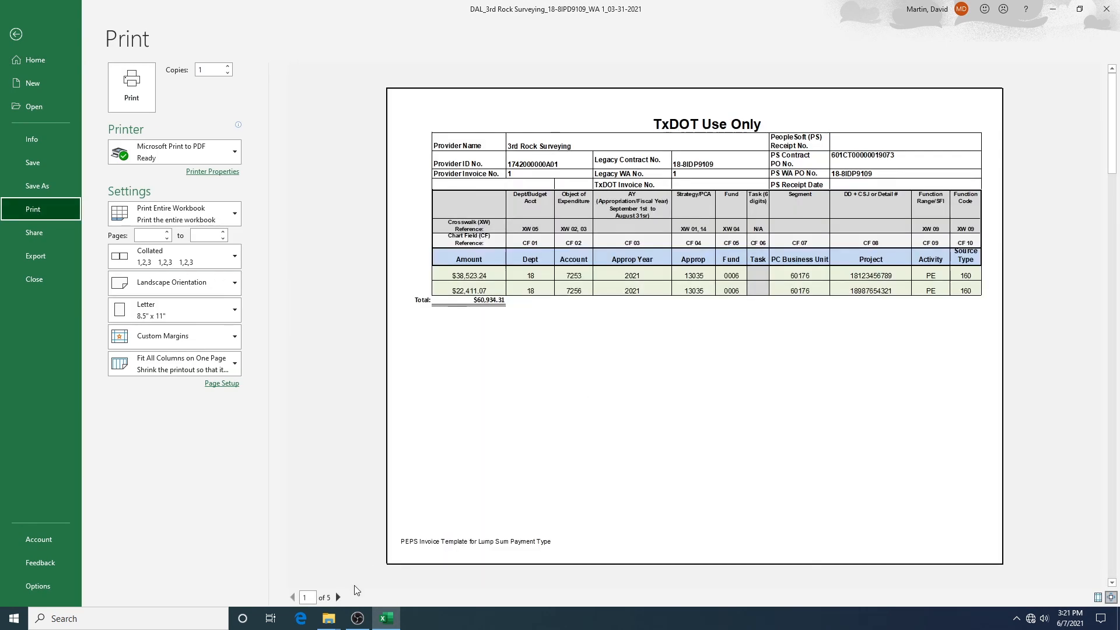
pyautogui.click(338, 597)
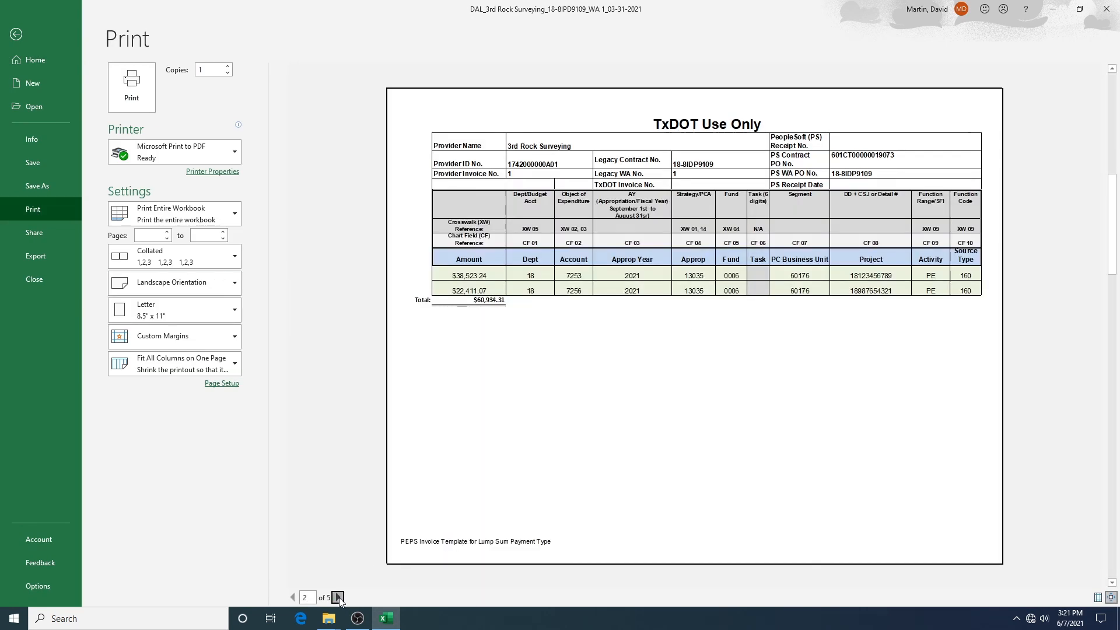
pyautogui.click(338, 596)
pyautogui.click(337, 597)
pyautogui.click(338, 597)
pyautogui.click(337, 597)
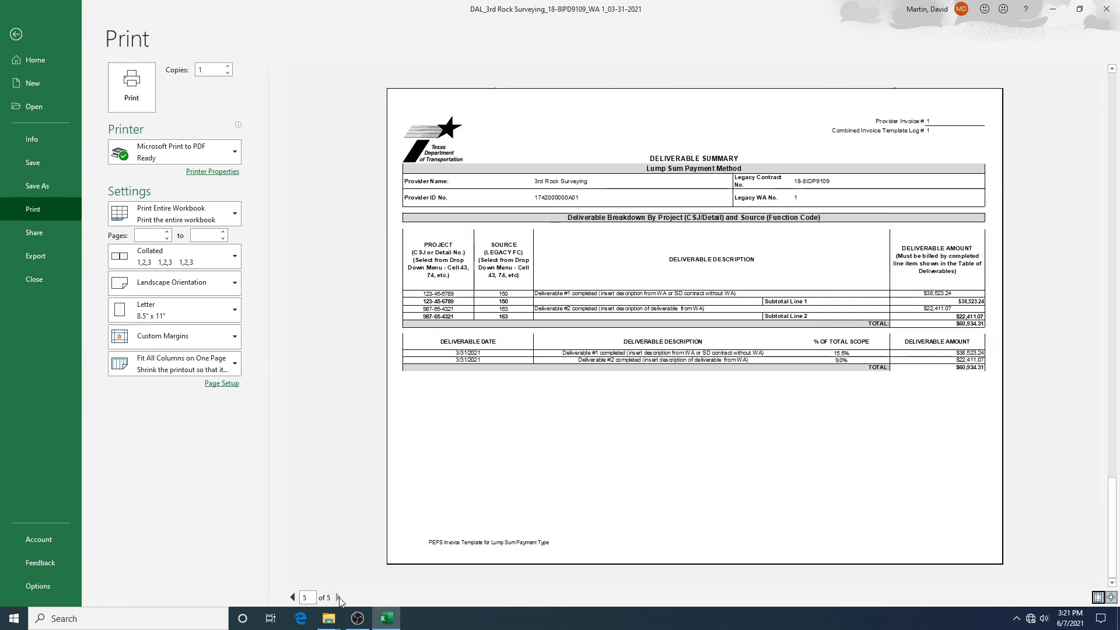
# Step: Save the workbook as a PDF in CONTRACT_INVOICE_FOLDER under its existing file name, with the publishing options set to Entire workbook
pyautogui.click(53, 186)
pyautogui.click(150, 265)
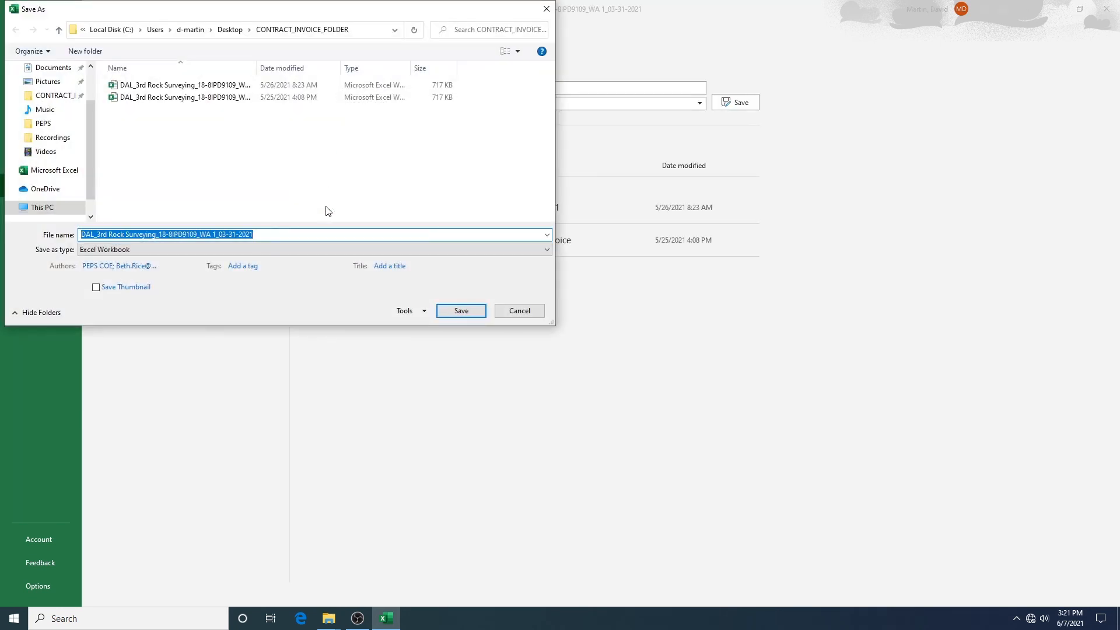
pyautogui.click(303, 250)
pyautogui.click(259, 481)
pyautogui.click(159, 333)
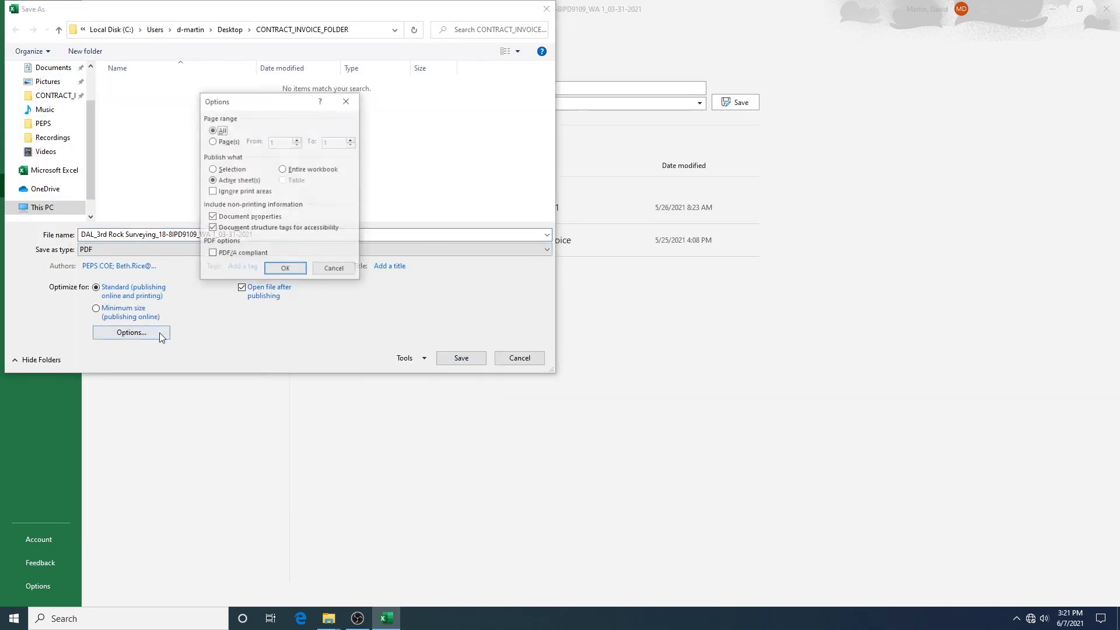
pyautogui.click(283, 169)
pyautogui.click(285, 269)
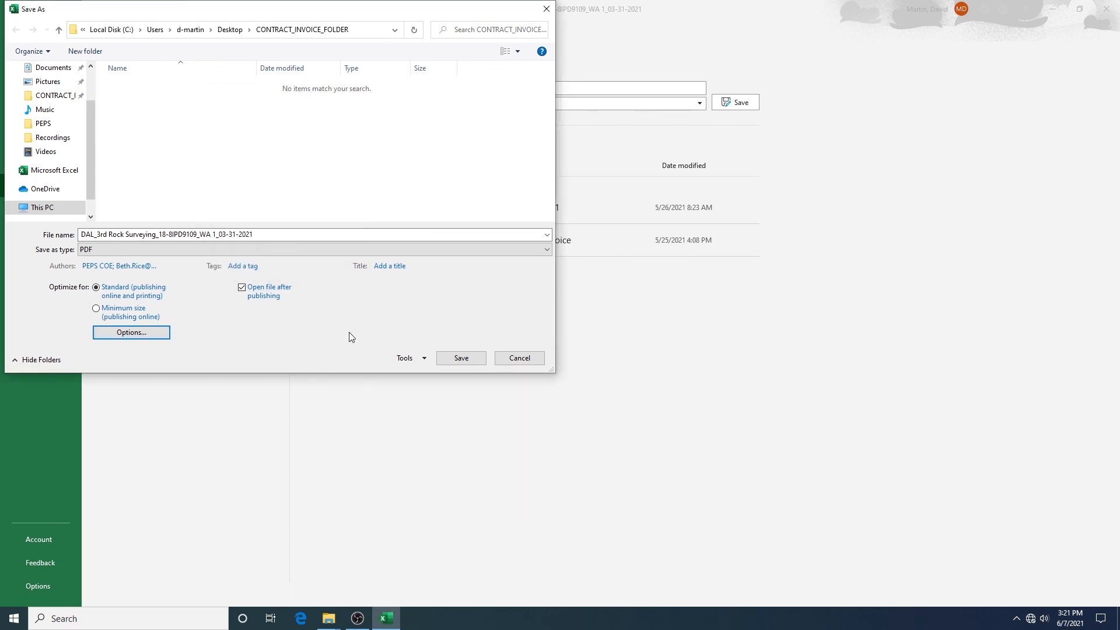
pyautogui.click(458, 358)
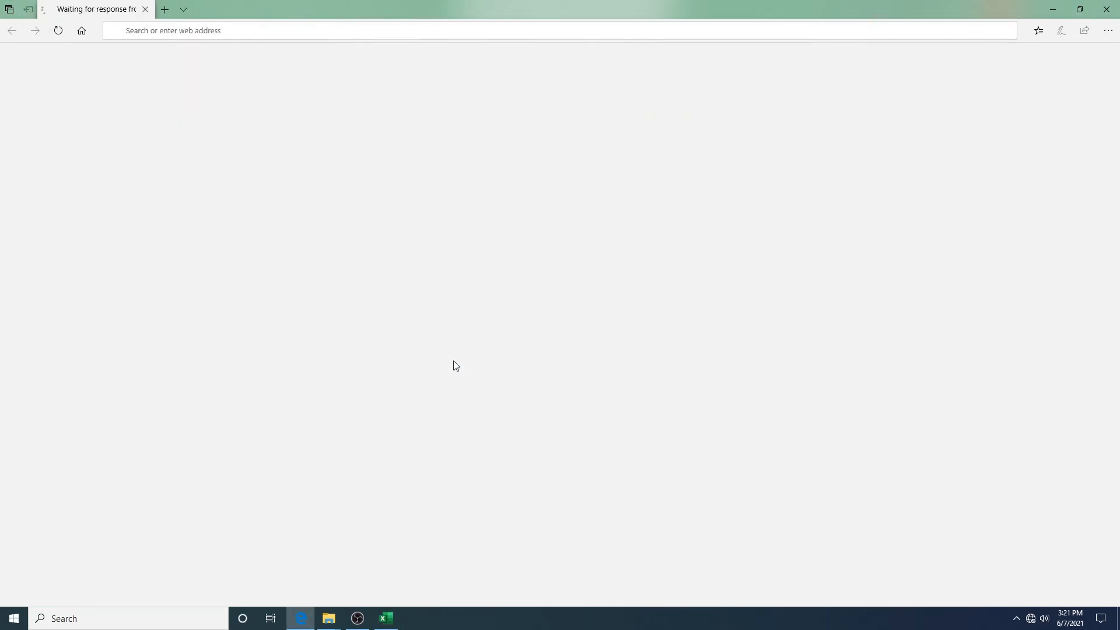